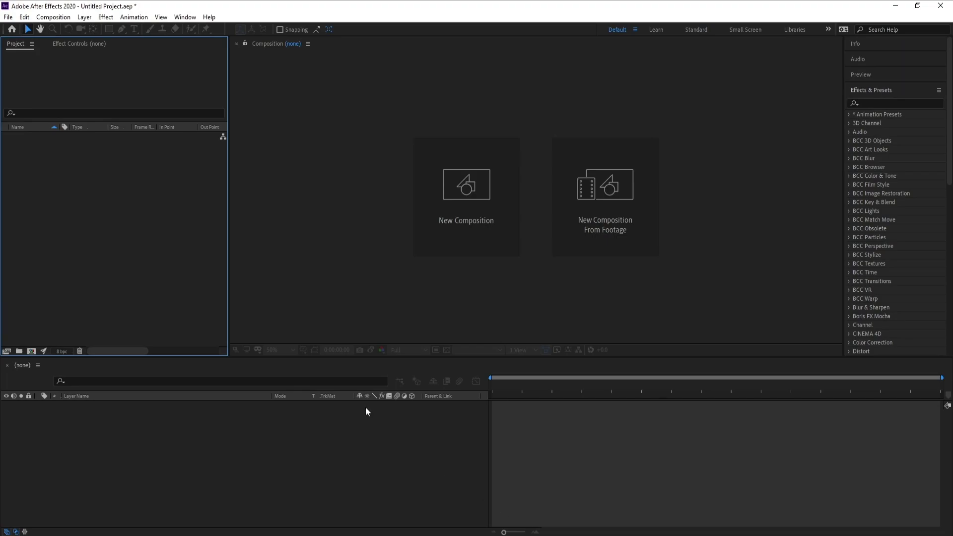
# - Create a new 1920×1080, 60 fps composition
pyautogui.click(53, 17)
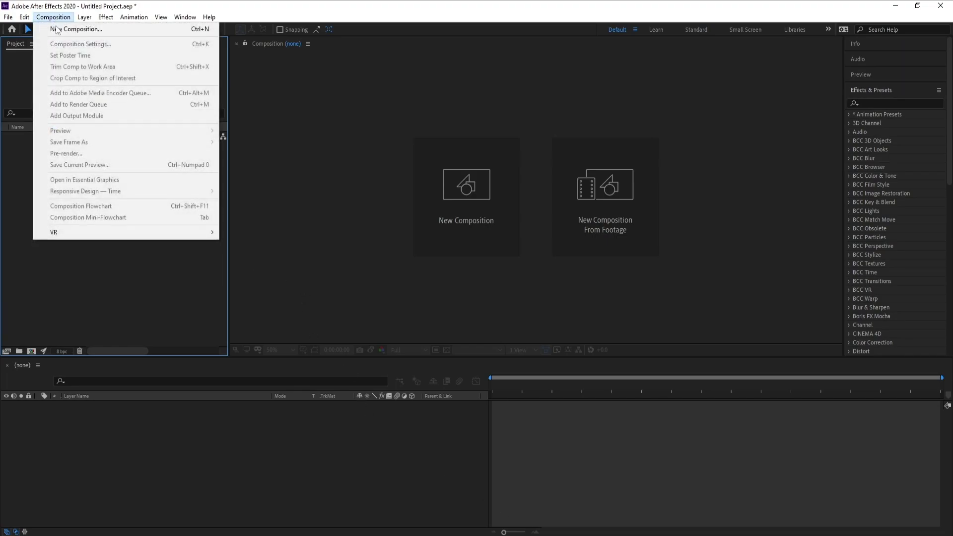
pyautogui.click(57, 26)
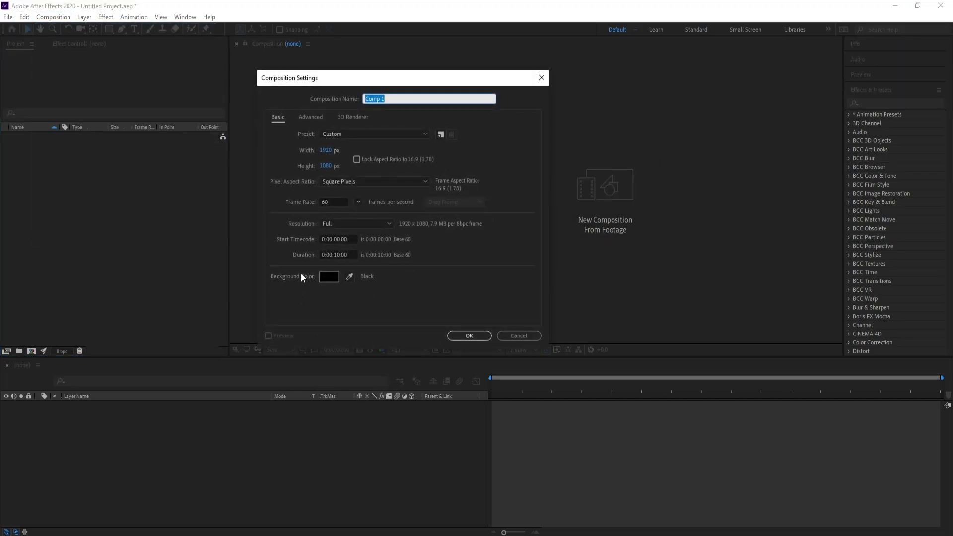
pyautogui.click(467, 336)
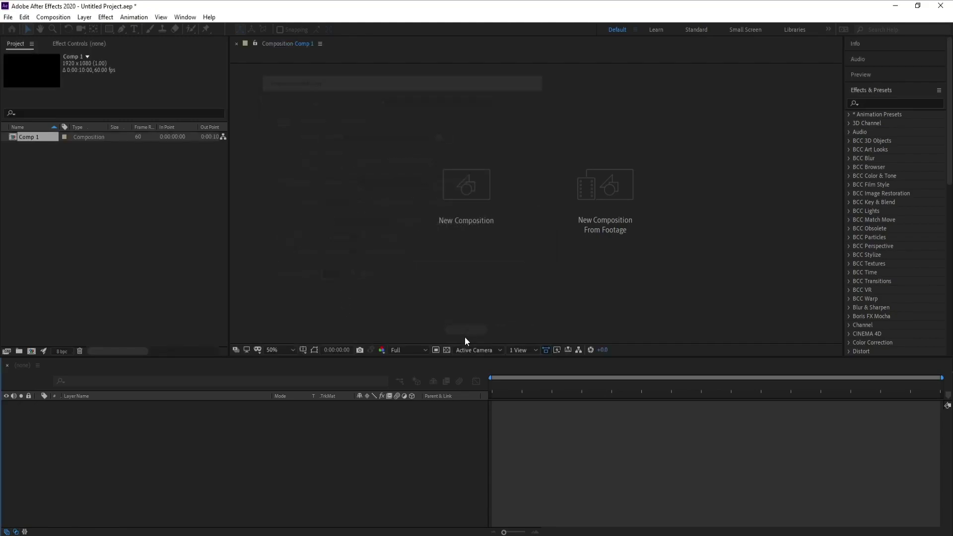
# - Add a solid layer named 'Optical Flares'
pyautogui.click(85, 18)
pyautogui.moveTo(99, 29)
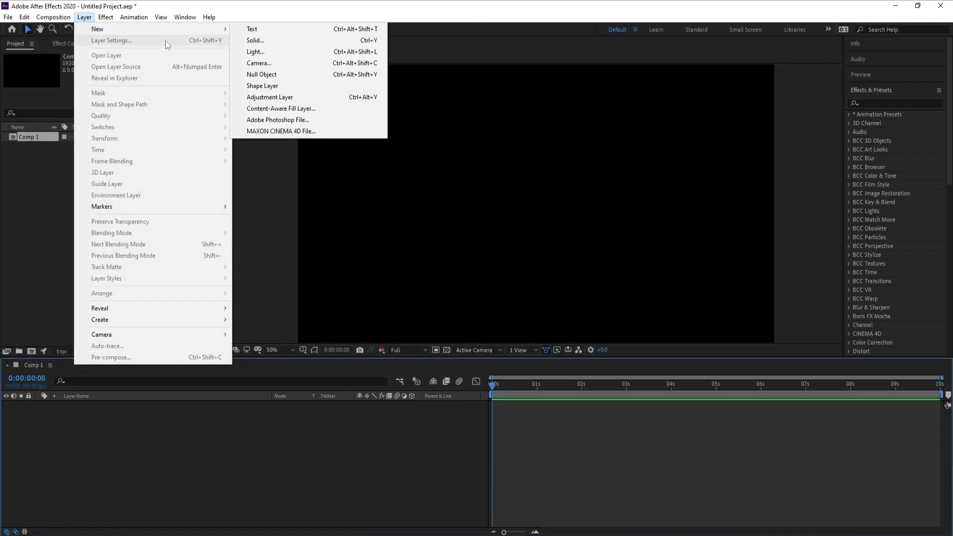
pyautogui.click(263, 41)
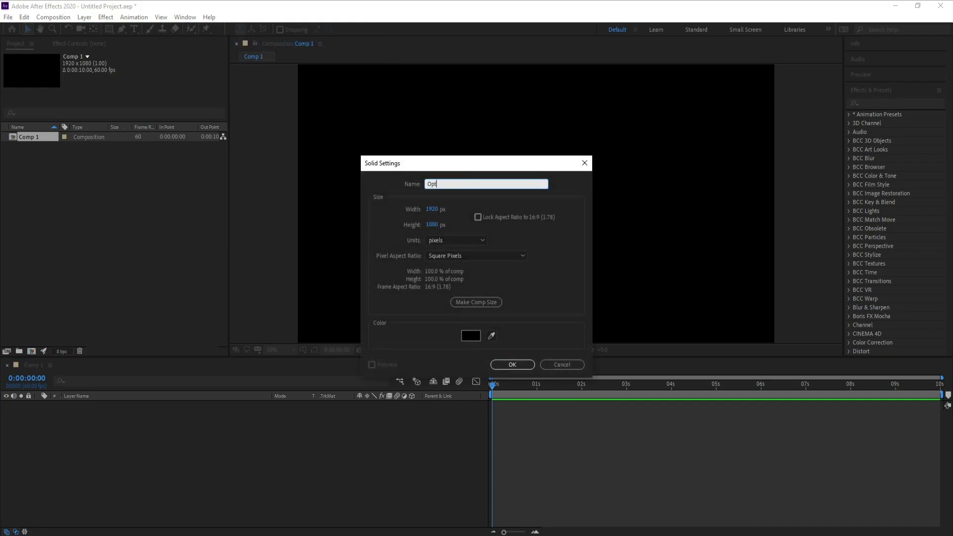
pyautogui.write('Optical Flares')
pyautogui.press('Return')
# - Apply the Video Copilot Optical Flares effect to the solid and open its Options window
pyautogui.click(106, 17)
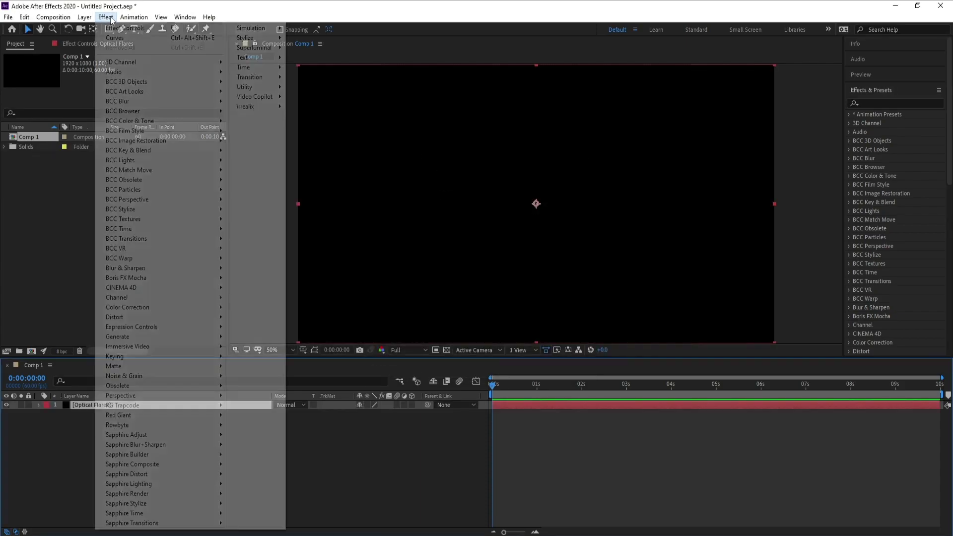
pyautogui.moveTo(259, 101)
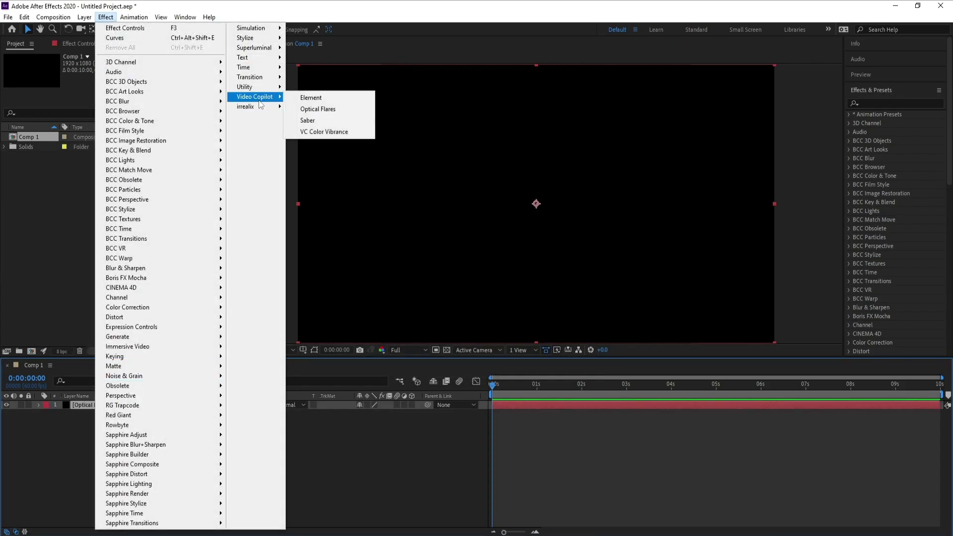
pyautogui.click(332, 110)
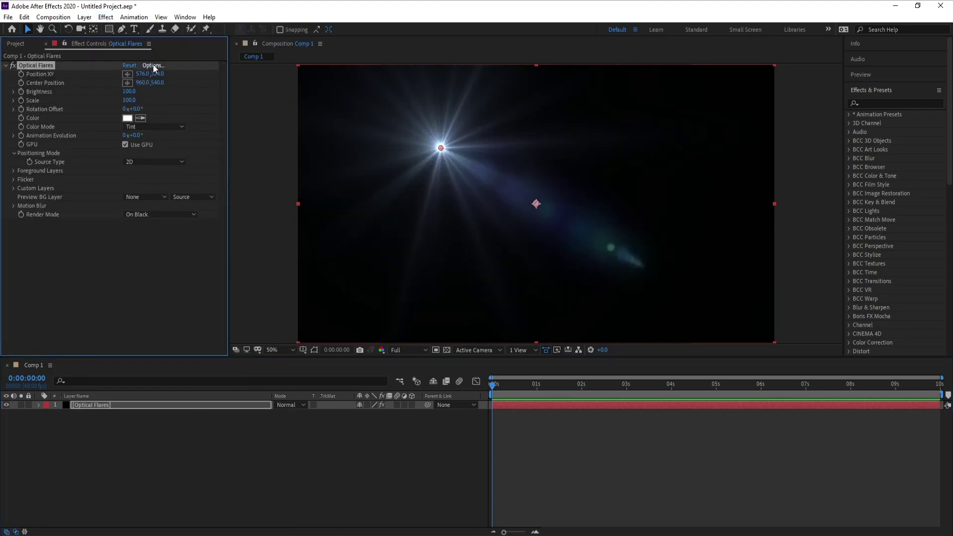
pyautogui.click(153, 65)
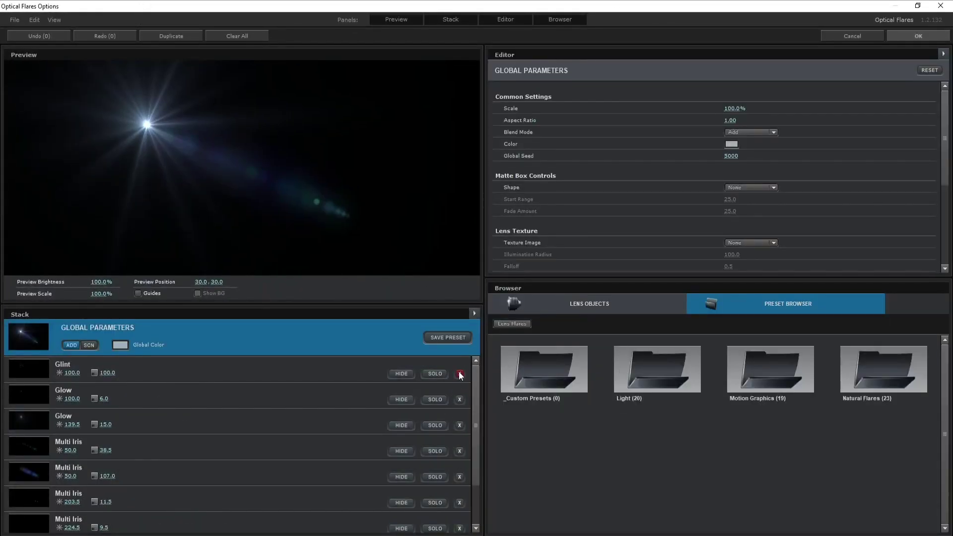
# - Delete every default flare element (Glint, Glows, Multi Irises, Spike Ball) from the Stack
pyautogui.click(459, 373)
pyautogui.click(459, 373)
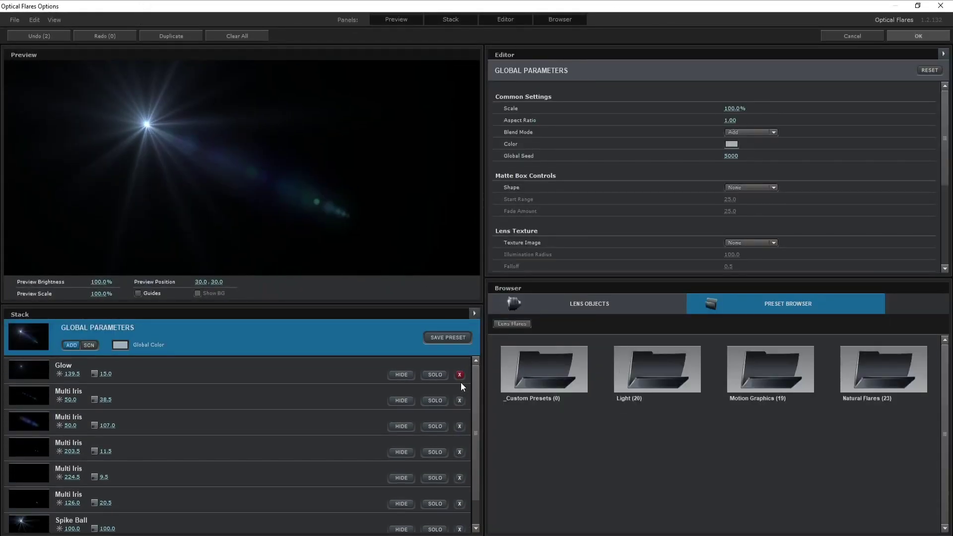
pyautogui.click(460, 373)
pyautogui.click(460, 379)
pyautogui.click(460, 379)
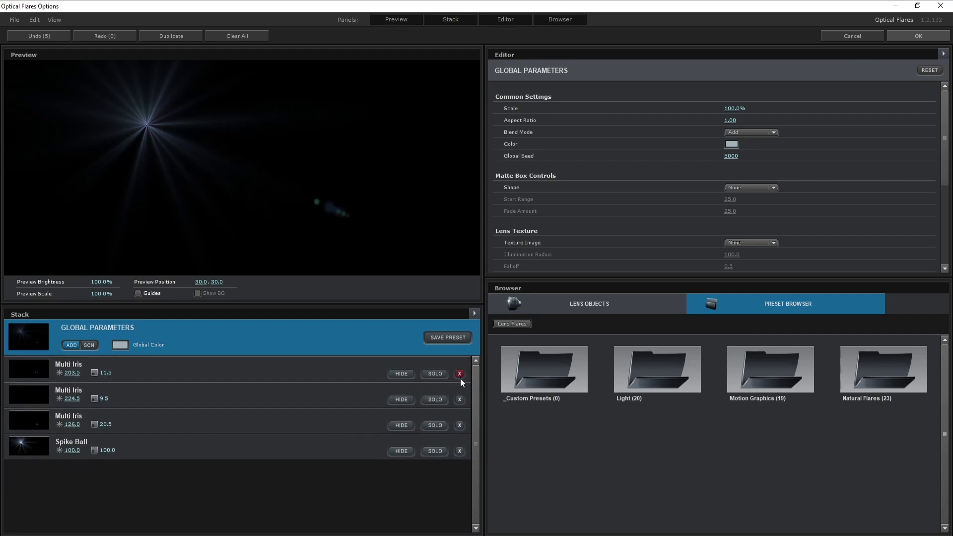
pyautogui.click(460, 378)
pyautogui.click(460, 379)
pyautogui.click(460, 378)
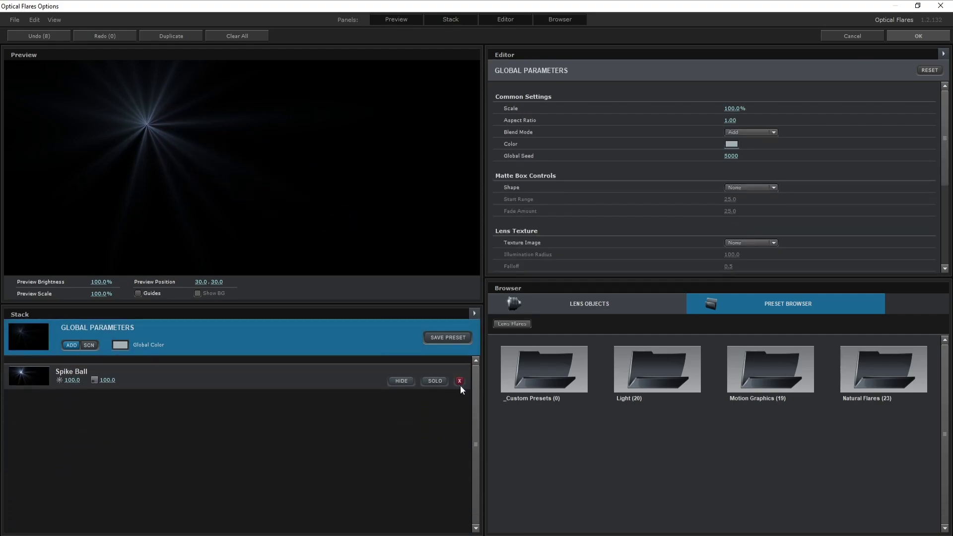
pyautogui.click(460, 374)
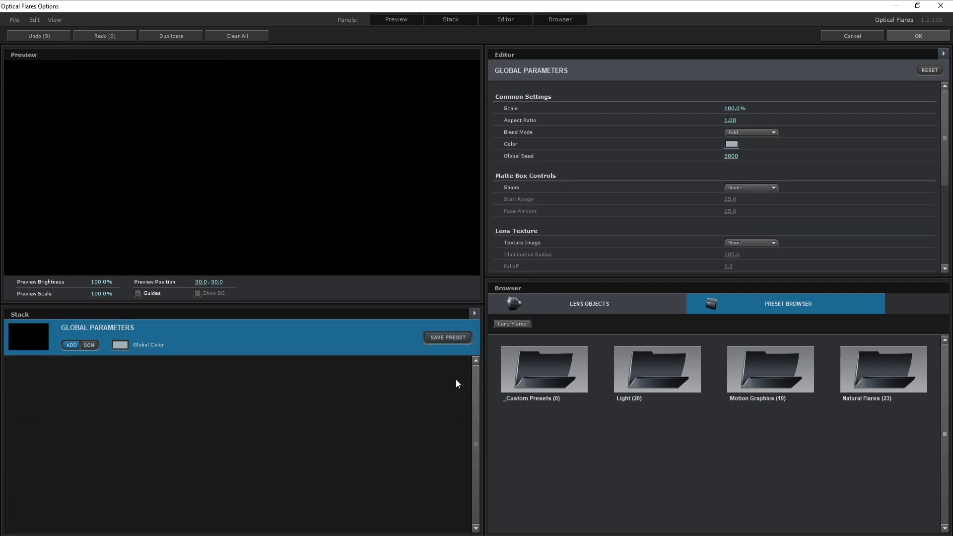
# - Show the Lens Objects library in the Browser
pyautogui.click(591, 303)
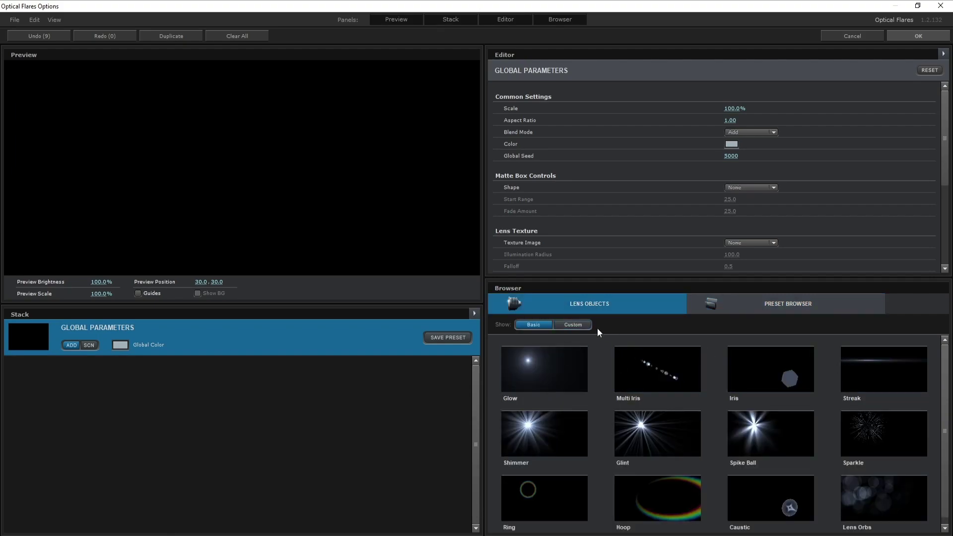
pyautogui.scroll(-1, 950, 380)
pyautogui.scroll(1, 912, 388)
# - Add a Streak element colored by the Spectrum source with Gradient Loops at 10
pyautogui.click(886, 375)
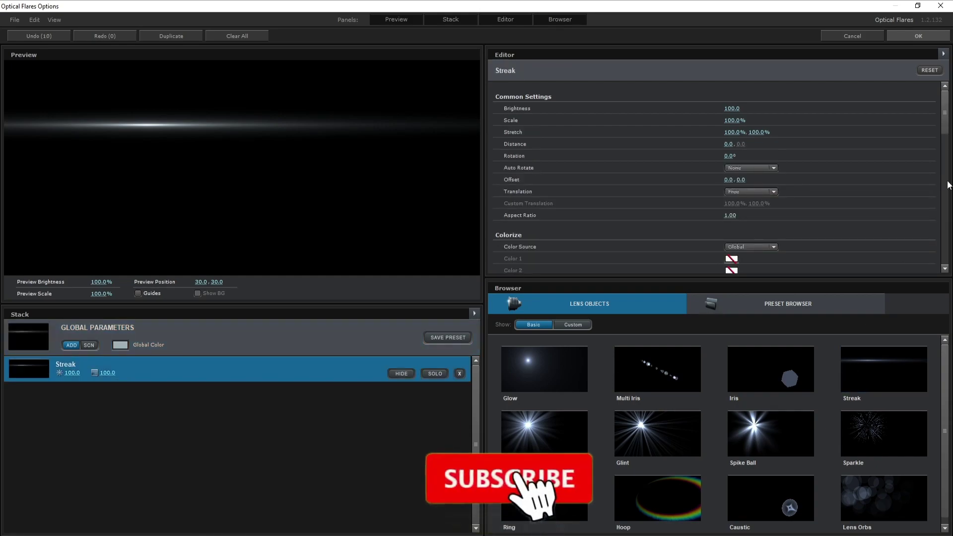
pyautogui.scroll(-2, 944, 126)
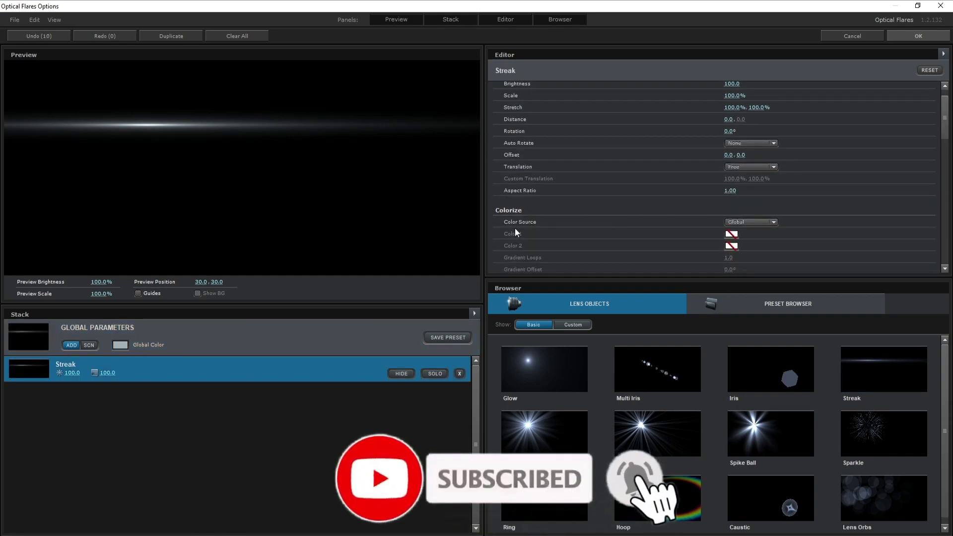
pyautogui.click(763, 222)
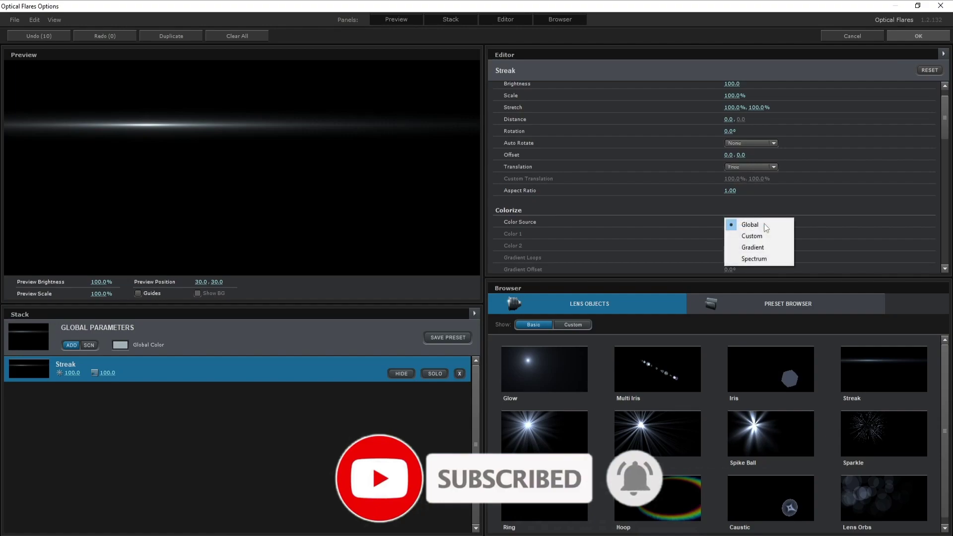
pyautogui.click(753, 259)
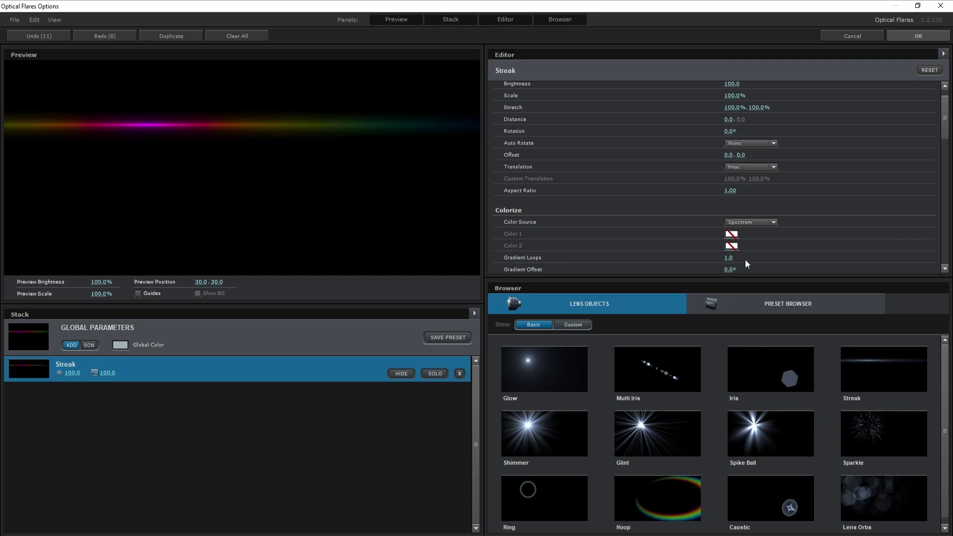
pyautogui.moveTo(726, 258); pyautogui.dragTo(873, 263)
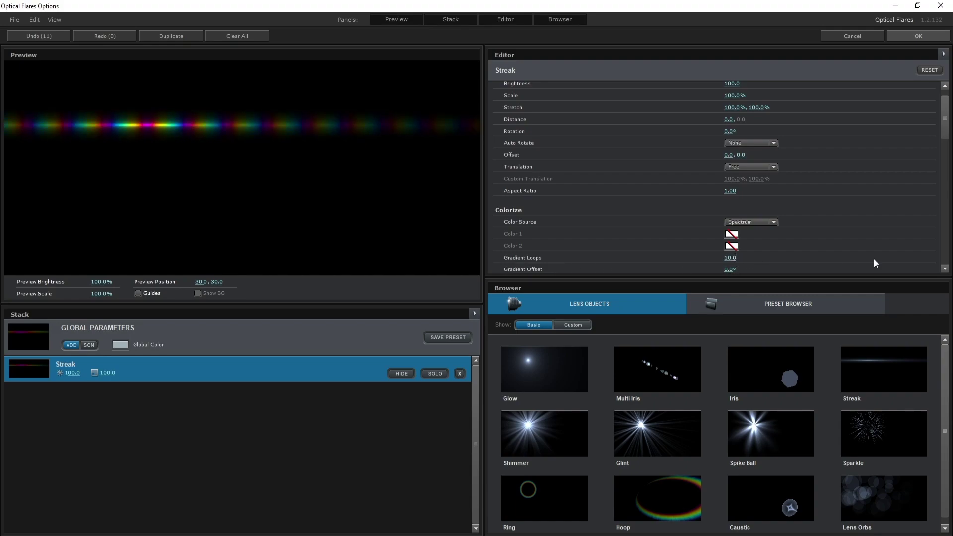
pyautogui.scroll(1, 947, 138)
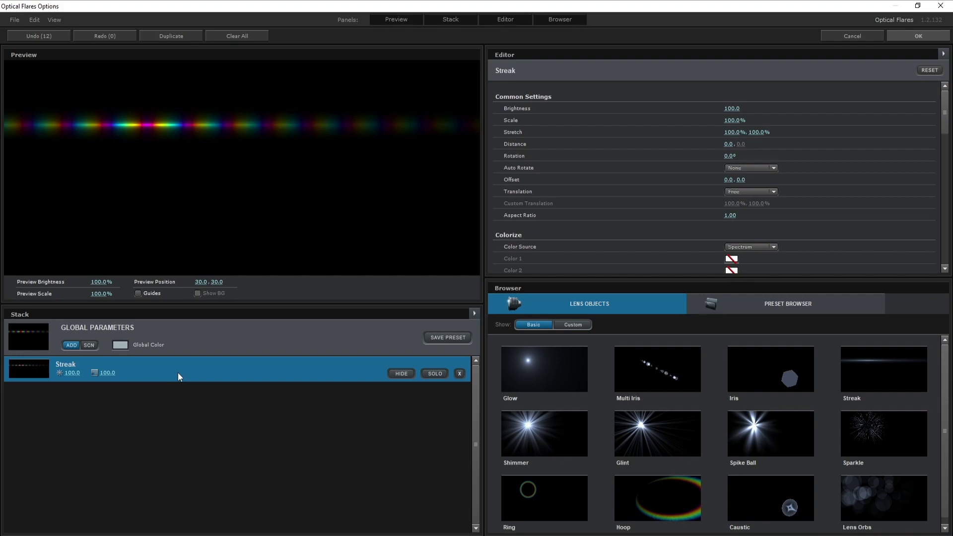
# - Duplicate the Streak element and set the first streak's Distance X to -100
pyautogui.hotkey('ctrl', 'd')
pyautogui.hotkey('ctrl', 'd')
pyautogui.hotkey('ctrl', 'd')
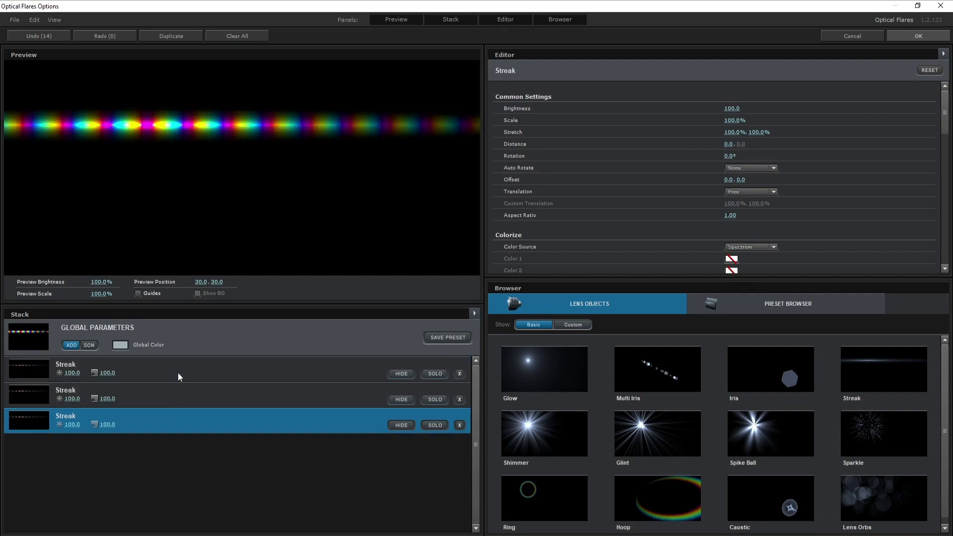
pyautogui.hotkey('ctrl', 'd')
pyautogui.hotkey('ctrl', 'd')
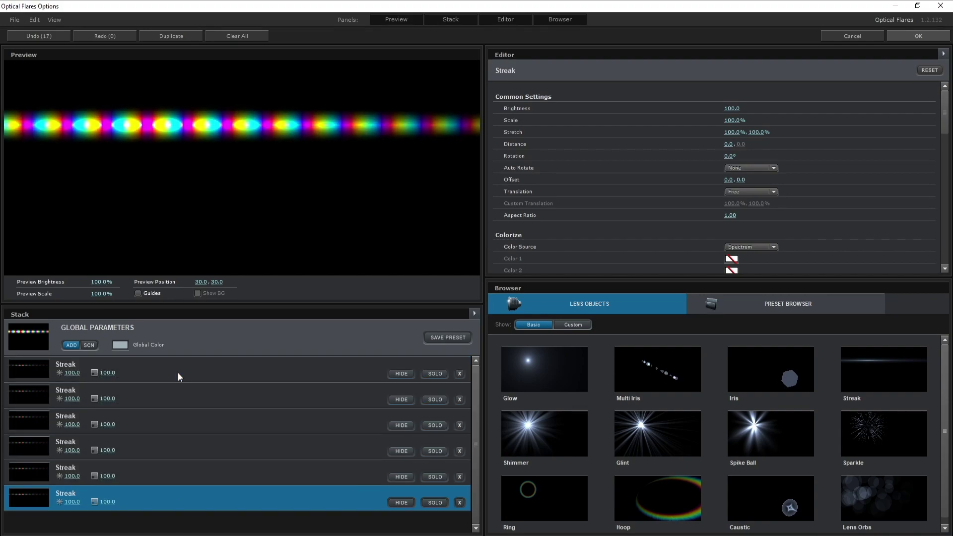
pyautogui.click(211, 374)
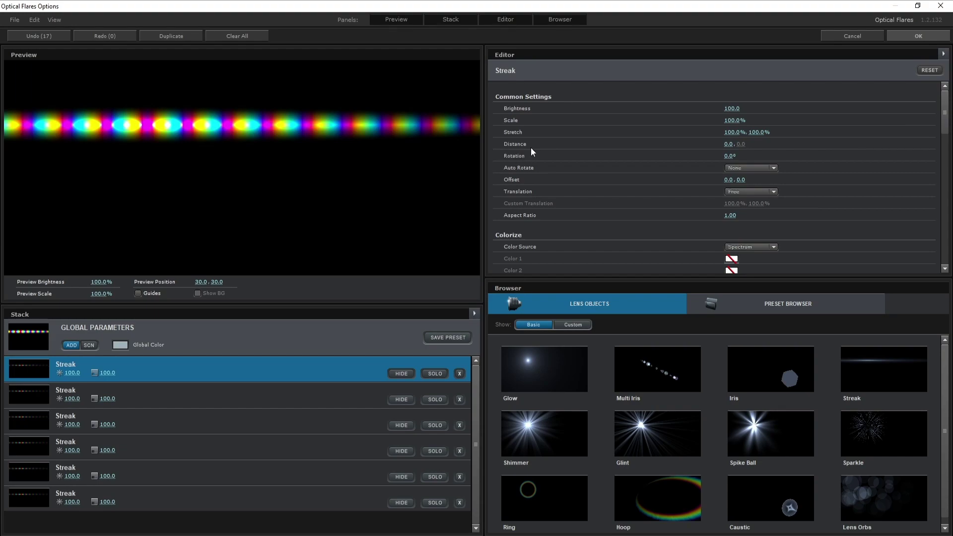
pyautogui.click(727, 144)
pyautogui.write('-100')
pyautogui.press('Return')
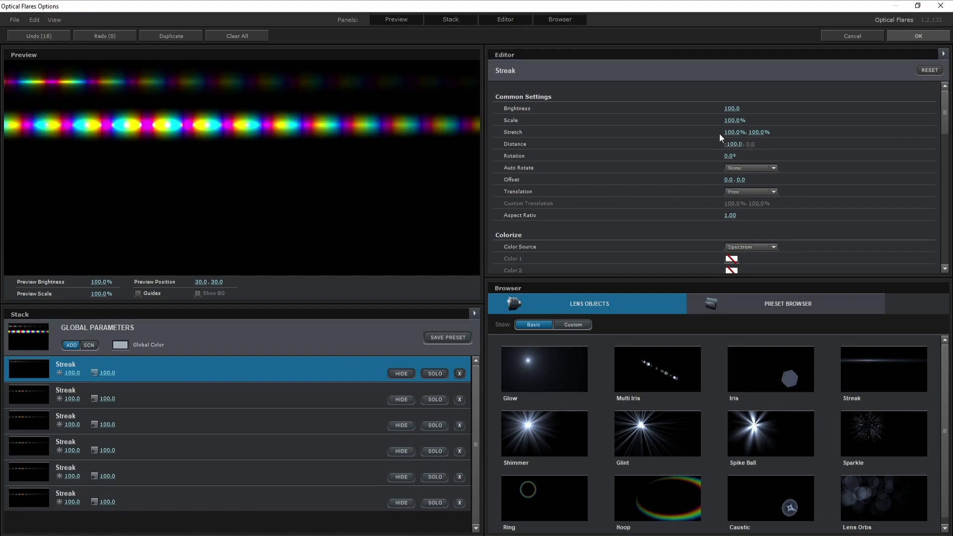
# - Set the third and fourth streaks' Distance X to 100 and 200
pyautogui.click(314, 390)
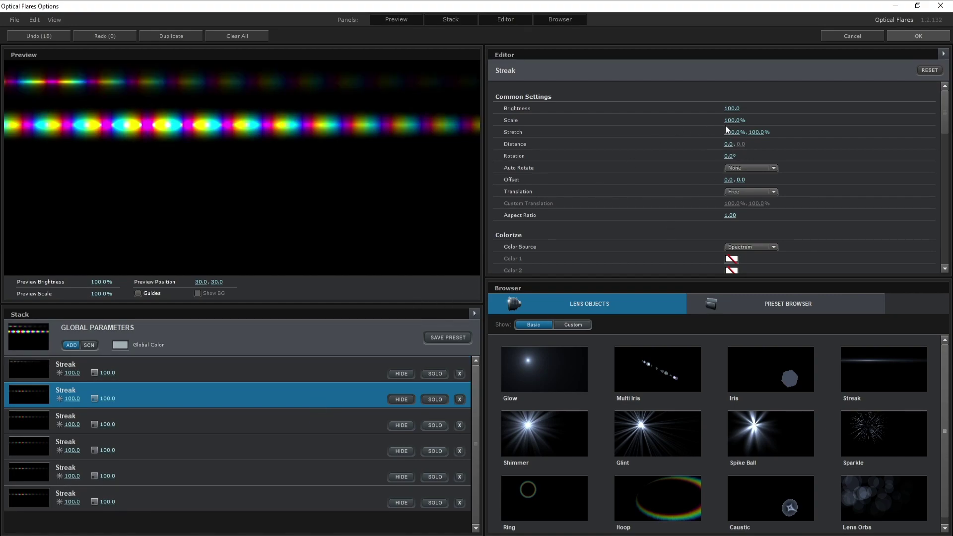
pyautogui.click(299, 427)
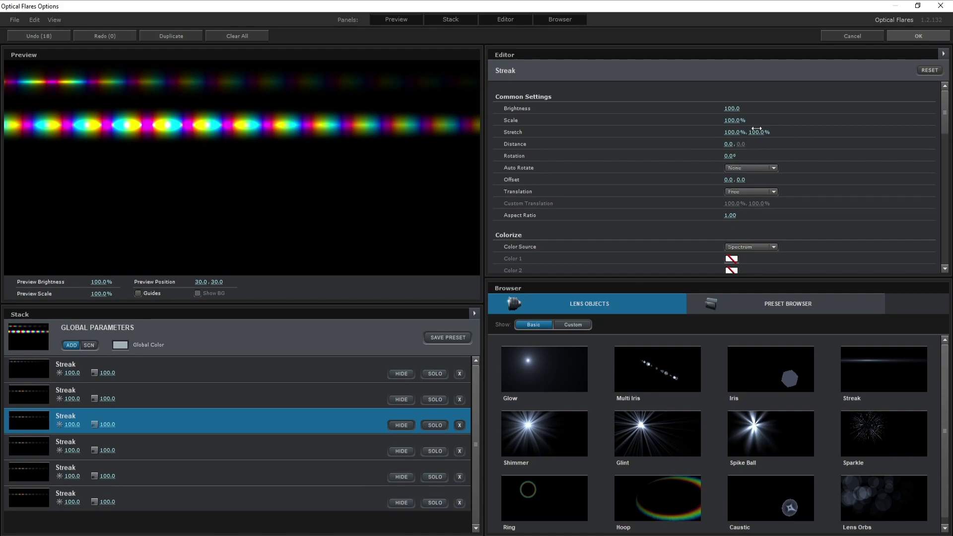
pyautogui.click(728, 144)
pyautogui.write('100')
pyautogui.press('Return')
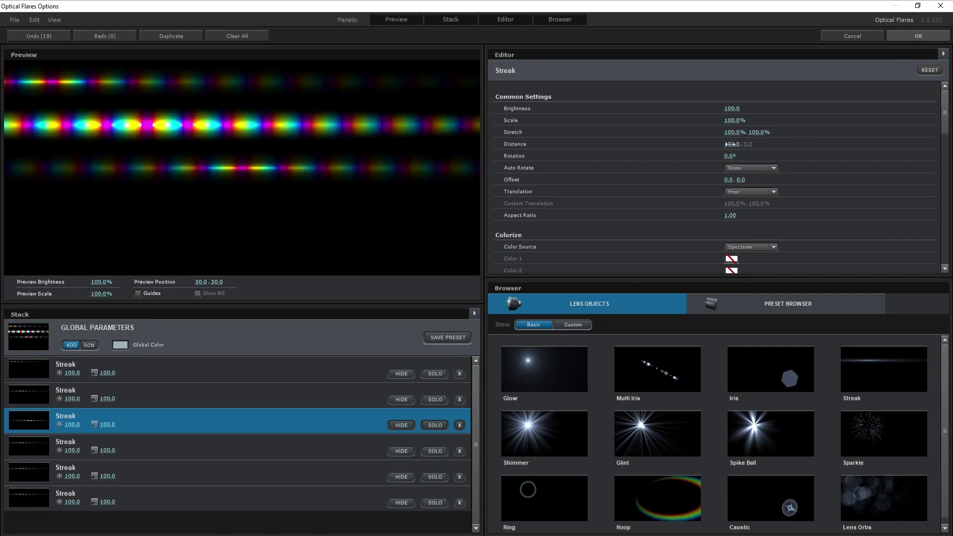
pyautogui.click(338, 450)
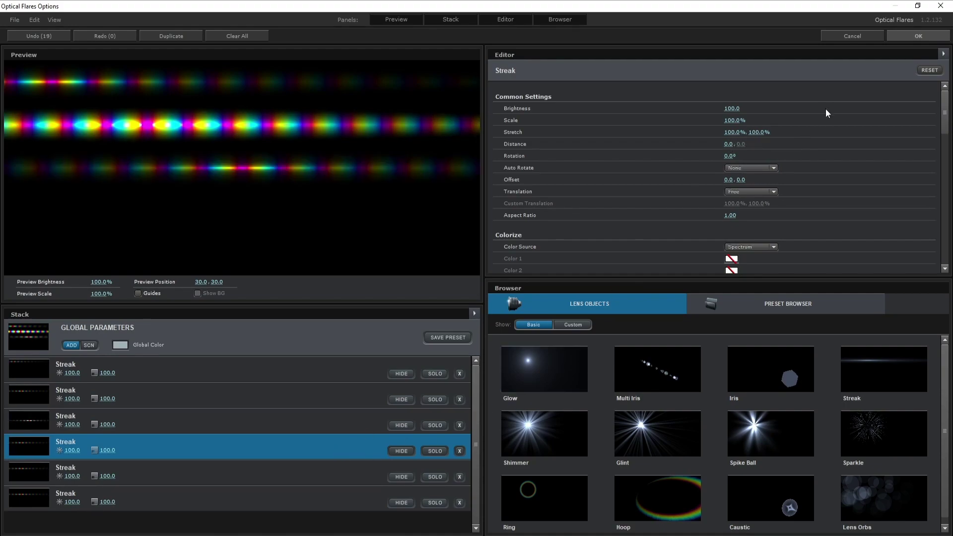
pyautogui.click(728, 144)
pyautogui.write('200')
pyautogui.press('Return')
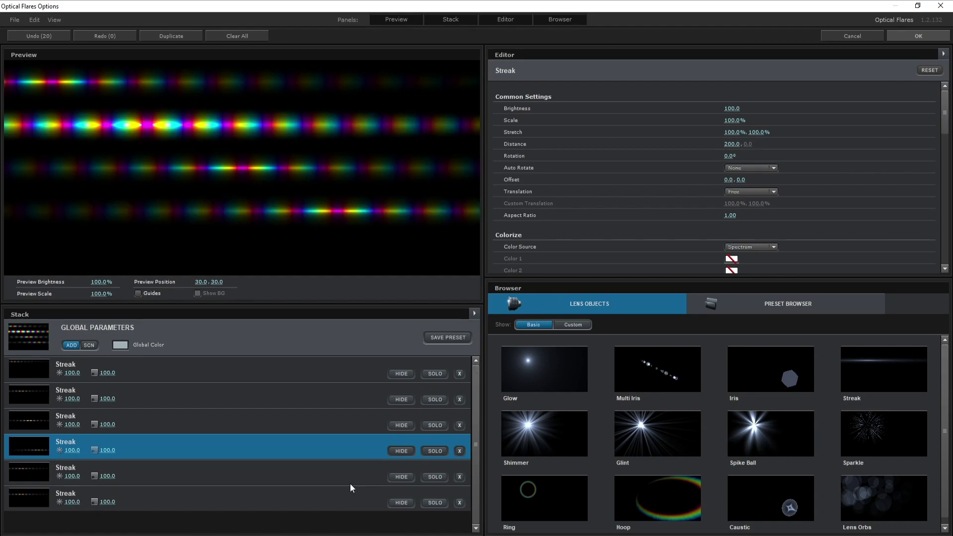
# - Set the fifth and sixth streaks' Distance X to 300 and 400, then apply the flare
pyautogui.click(351, 484)
pyautogui.click(729, 144)
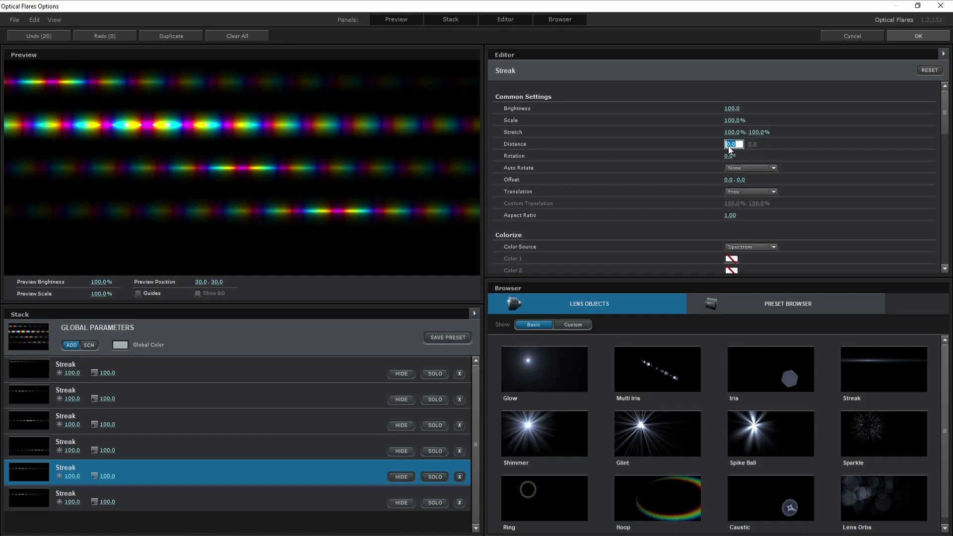
pyautogui.write('300')
pyautogui.press('Return')
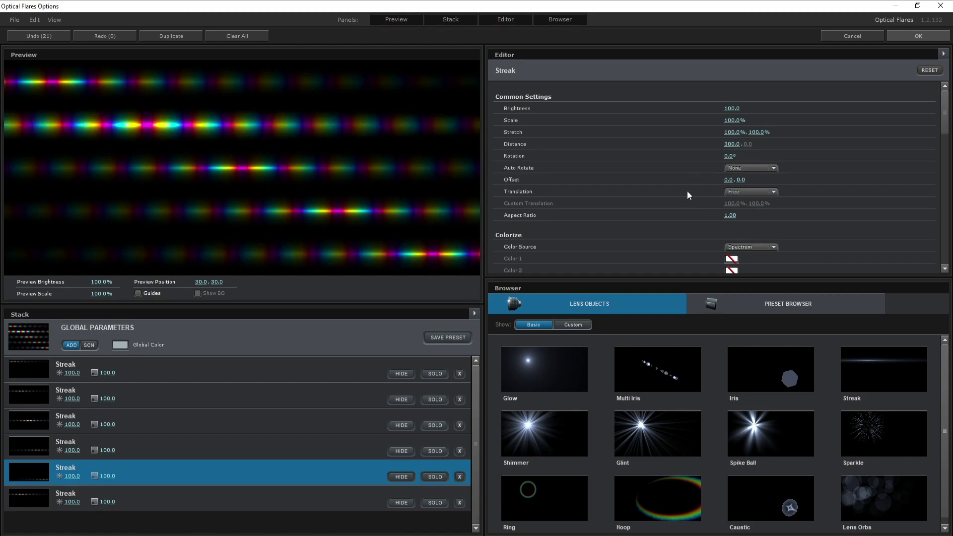
pyautogui.click(318, 493)
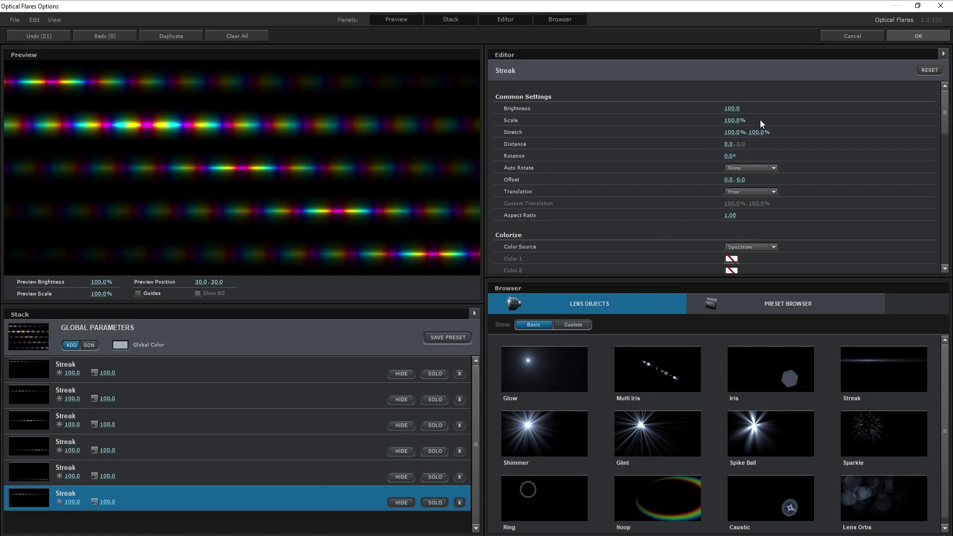
pyautogui.click(728, 144)
pyautogui.write('400')
pyautogui.press('Return')
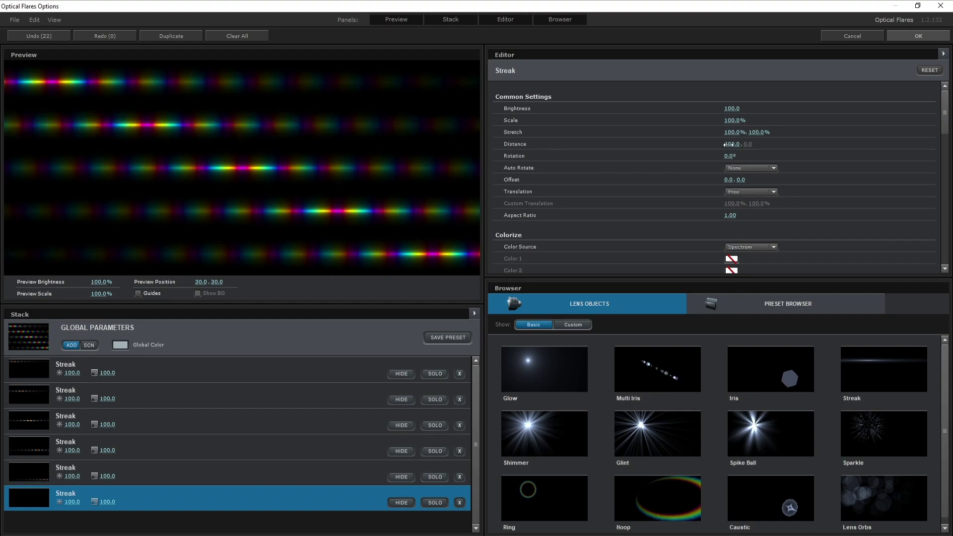
pyautogui.click(911, 39)
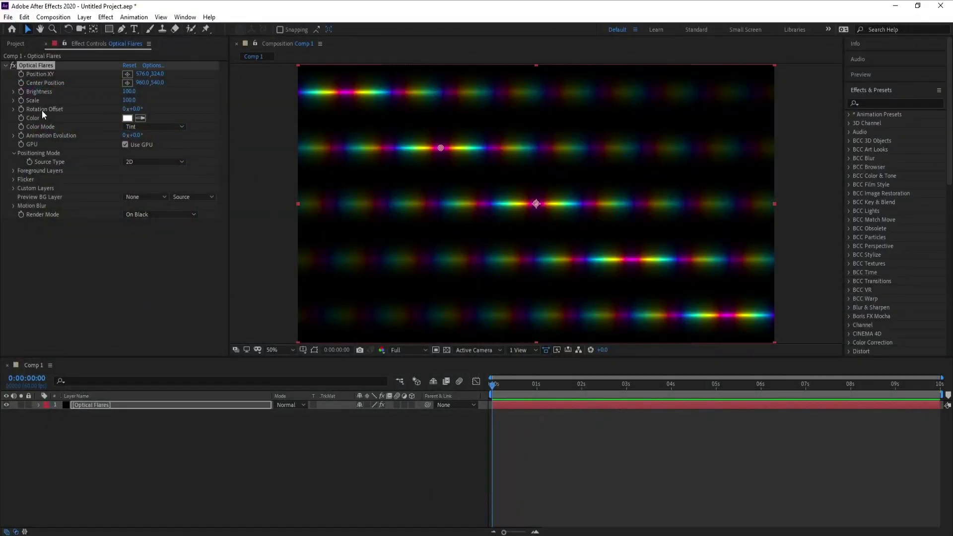
# - Set Optical Flares Brightness to 700 and scrub Scale up to 180
pyautogui.moveTo(128, 92); pyautogui.dragTo(135, 93)
pyautogui.click(129, 93)
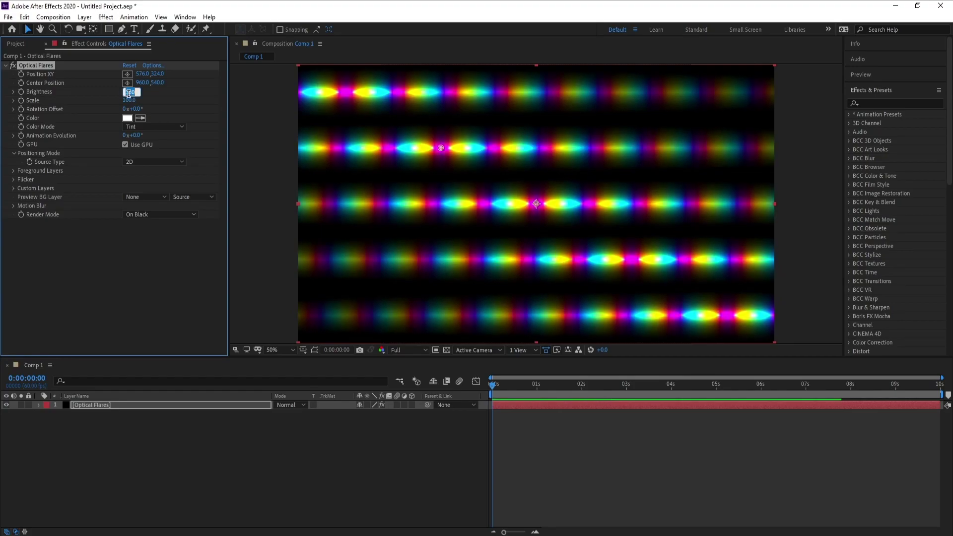
pyautogui.write('700')
pyautogui.press('Return')
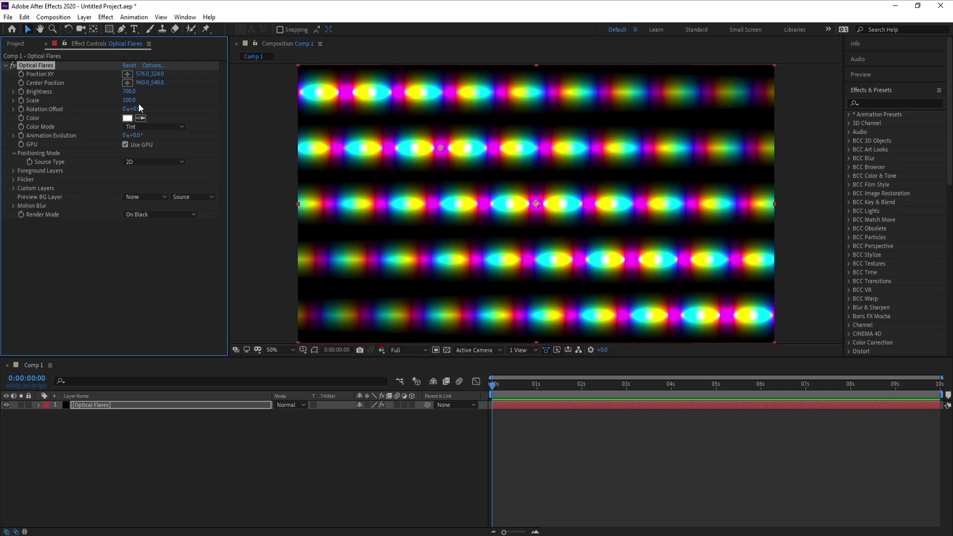
pyautogui.moveTo(129, 100); pyautogui.dragTo(133, 102)
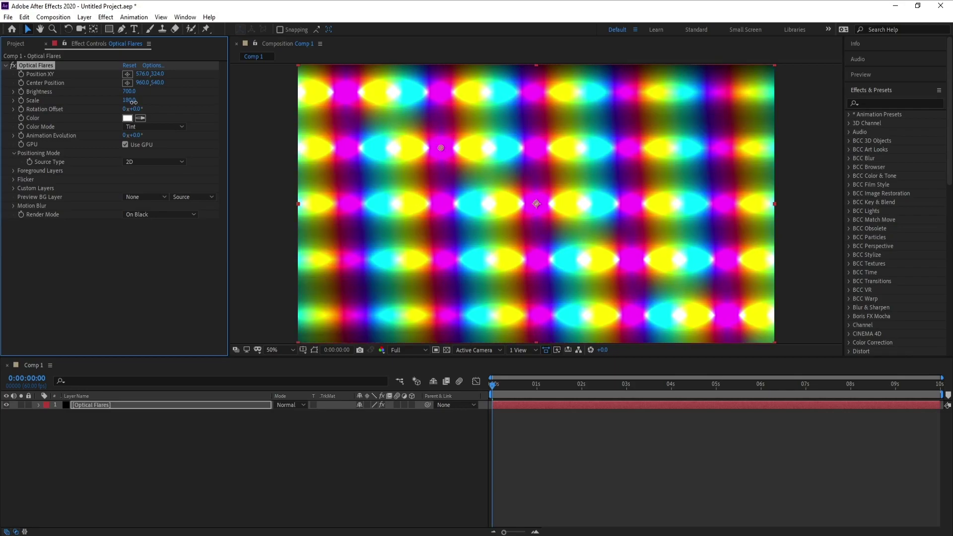
# - Add a black solid named '3D' above the Optical Flares layer and bring up the BCC Particles effects
pyautogui.click(146, 418)
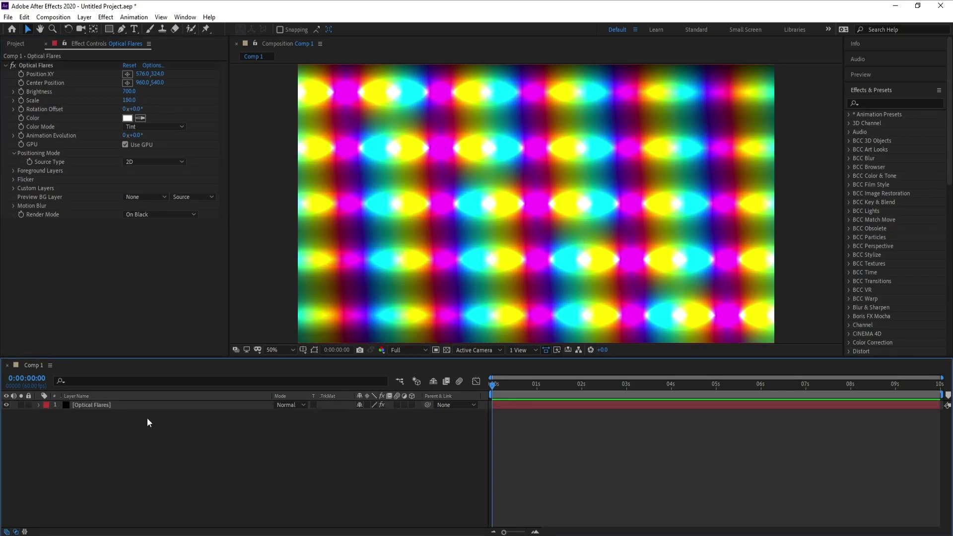
pyautogui.click(87, 404)
pyautogui.click(85, 17)
pyautogui.moveTo(149, 29)
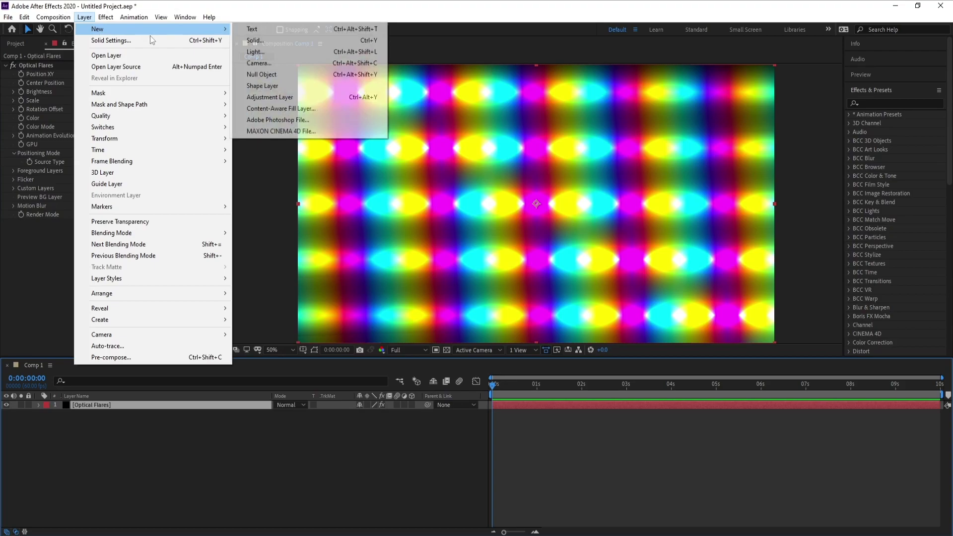
pyautogui.click(253, 40)
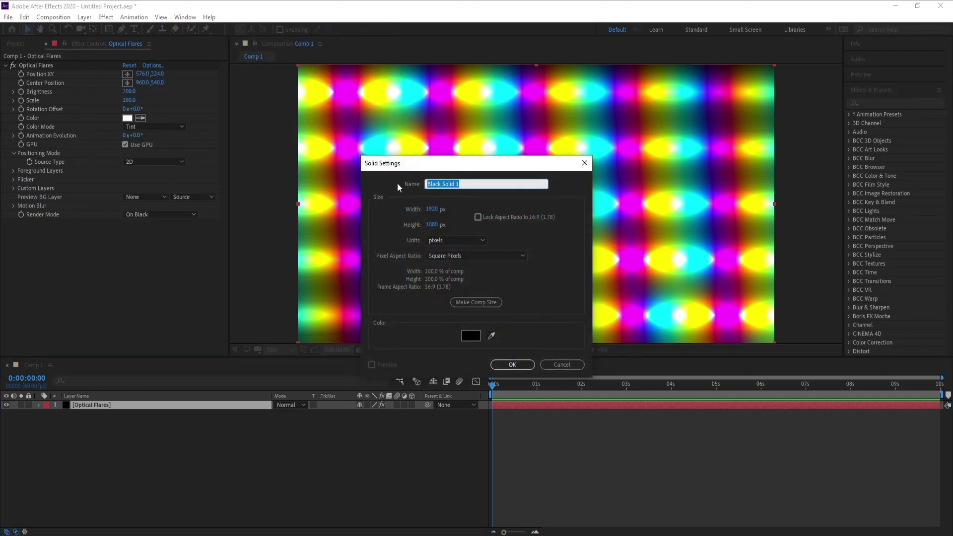
pyautogui.write('3D')
pyautogui.press('Return')
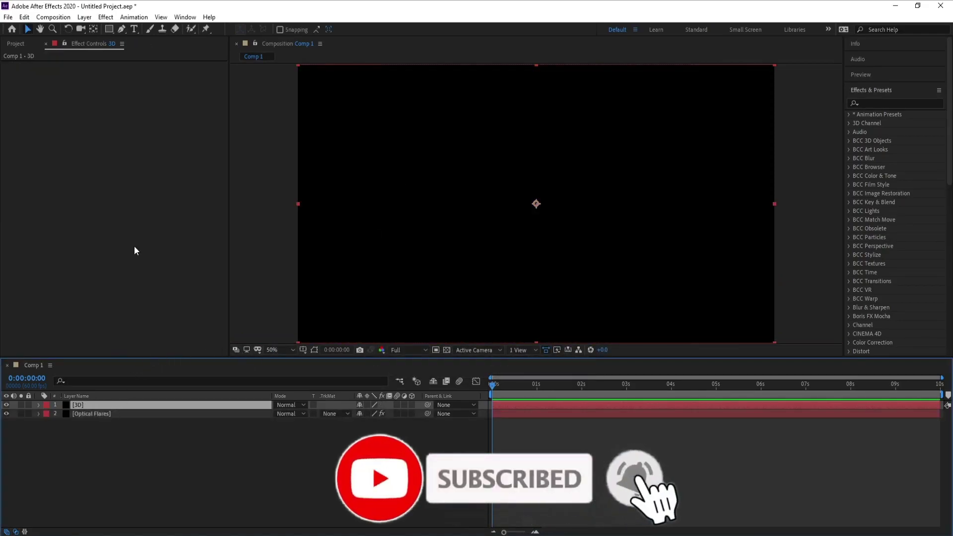
pyautogui.click(110, 18)
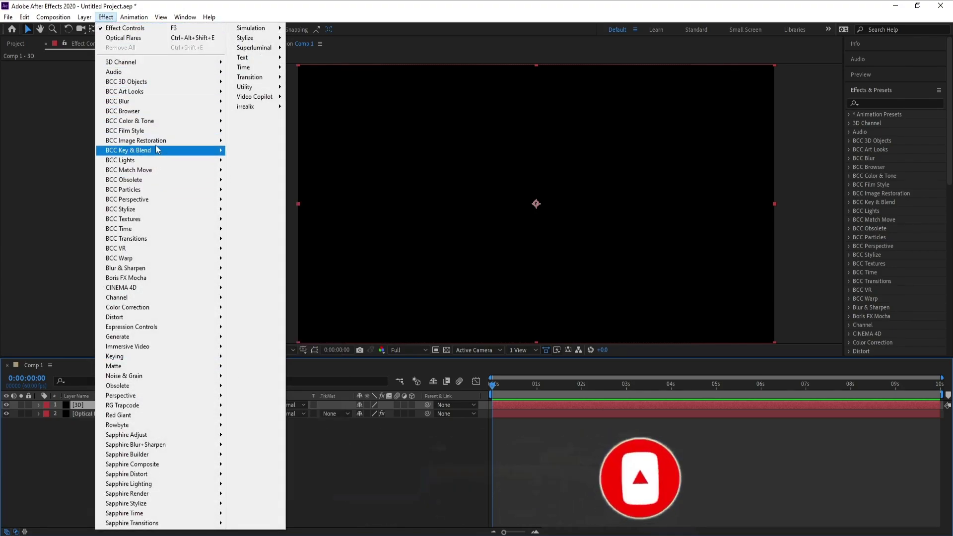
pyautogui.moveTo(161, 194)
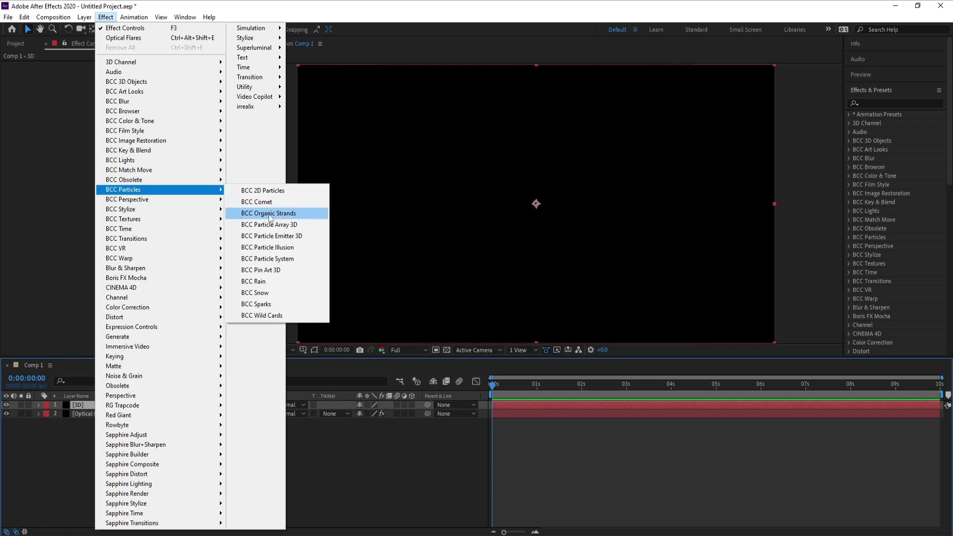
# - Apply BCC Pin Art 3D to the 3D layer with Pin Type set to Vertical Lines
pyautogui.click(281, 273)
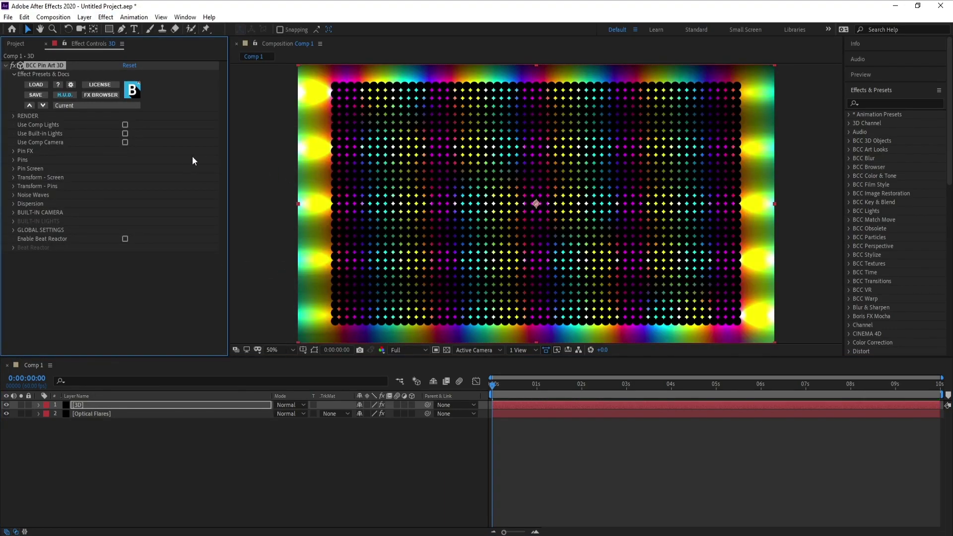
pyautogui.click(13, 160)
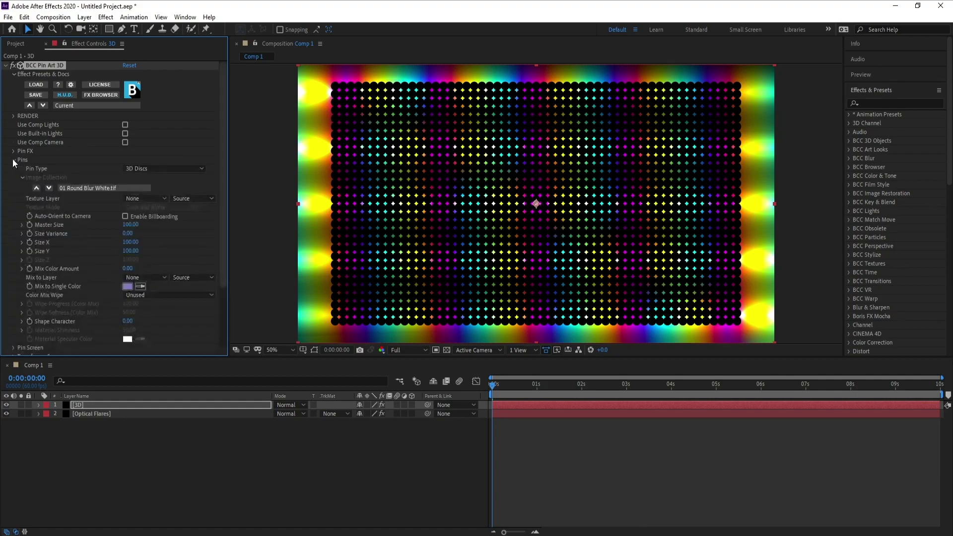
pyautogui.click(159, 169)
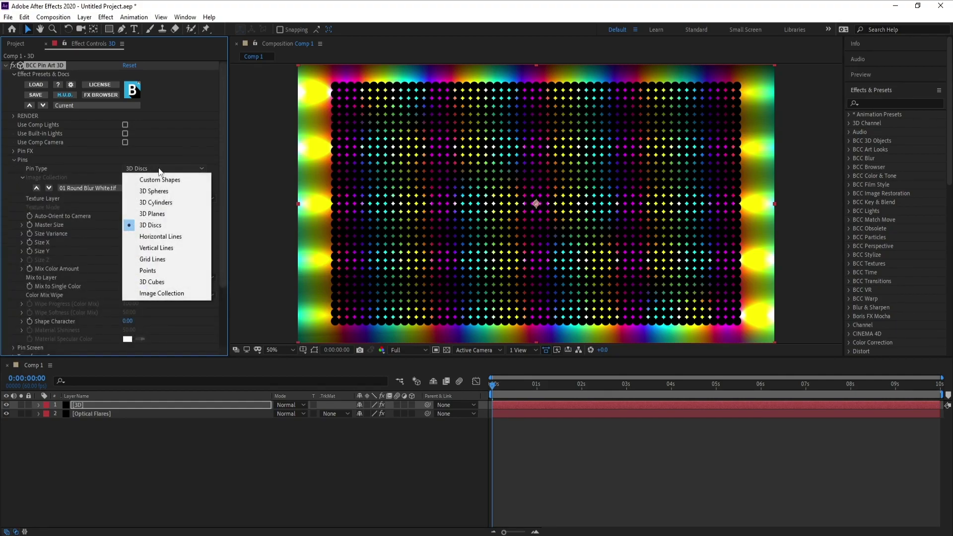
pyautogui.click(174, 249)
pyautogui.moveTo(224, 186); pyautogui.dragTo(225, 204)
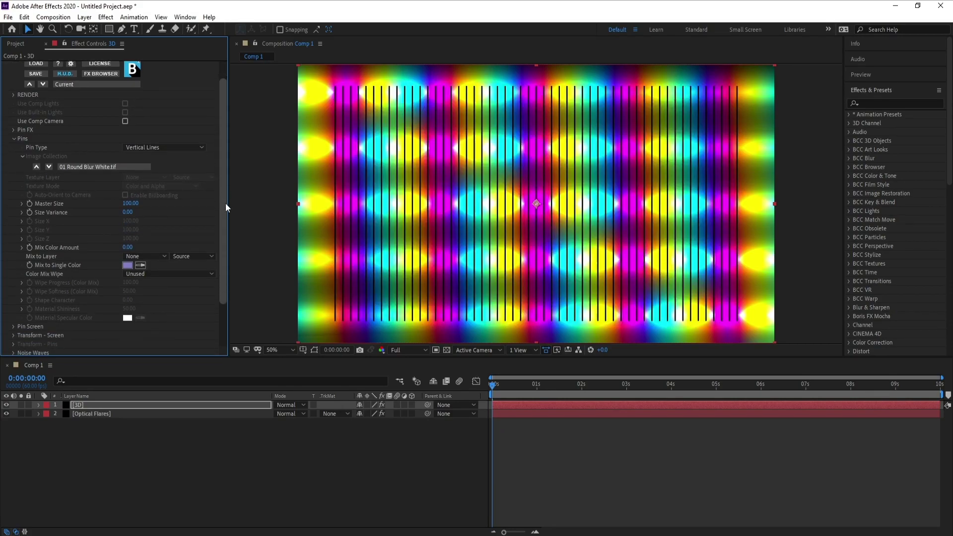
pyautogui.moveTo(225, 203); pyautogui.dragTo(227, 210)
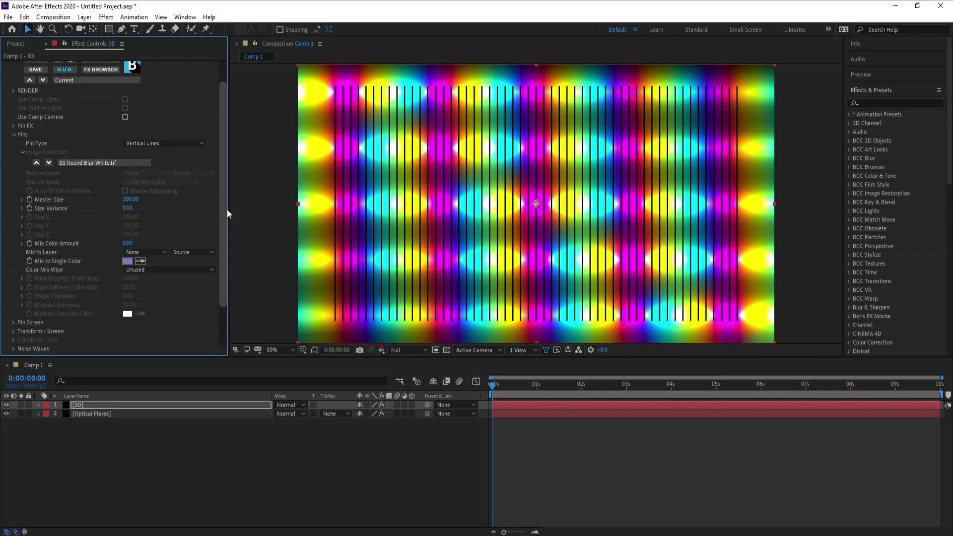
# - Color the pins from the Optical Flares layer's Effects & Masks at Mix Color Amount 100, hiding that layer
pyautogui.click(144, 246)
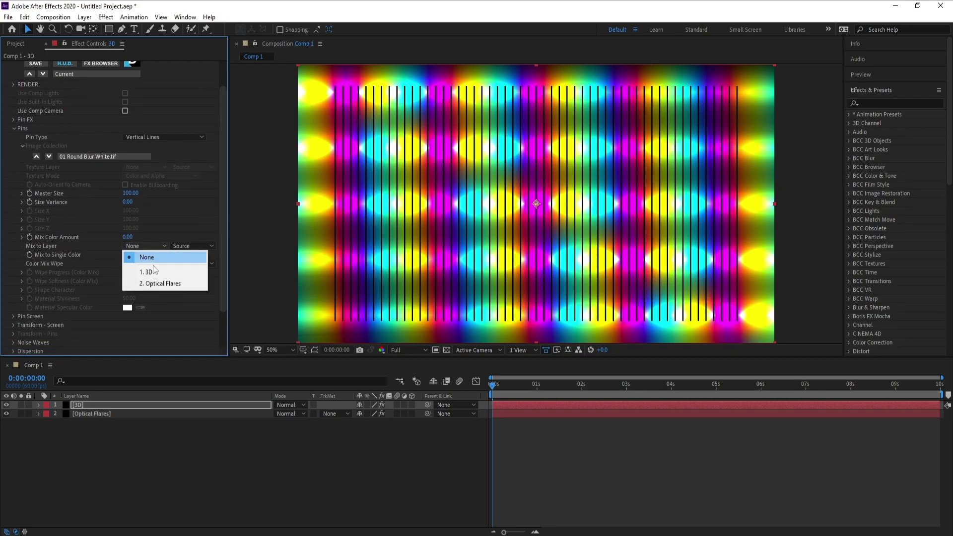
pyautogui.click(177, 286)
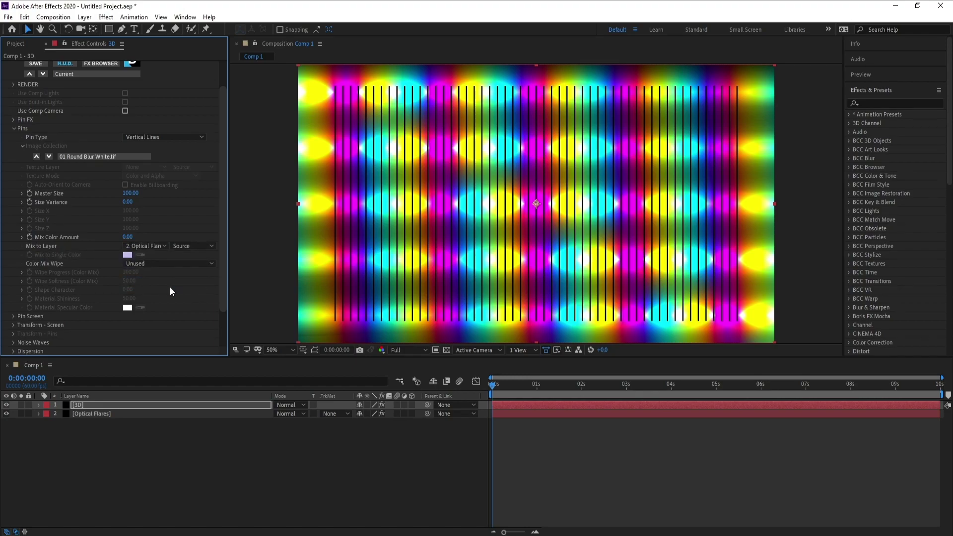
pyautogui.click(187, 247)
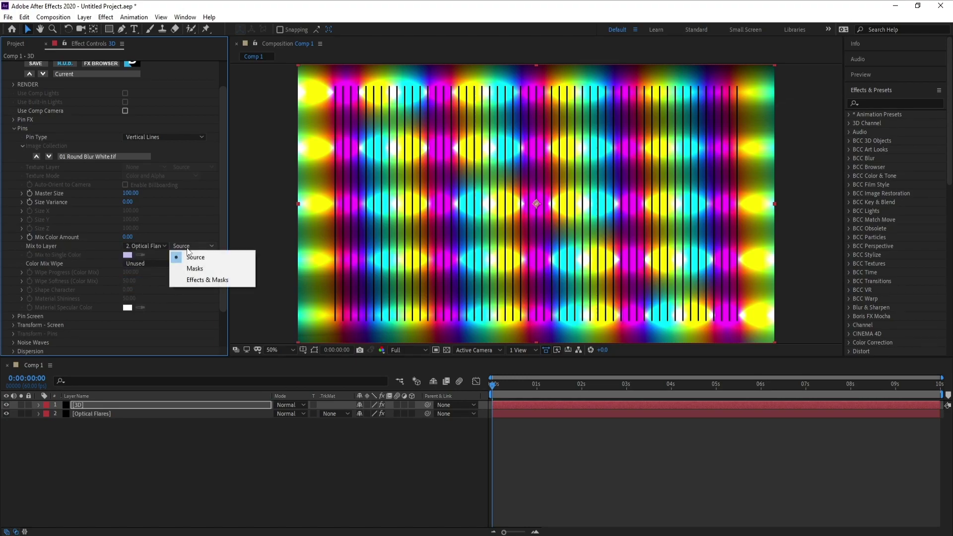
pyautogui.click(219, 283)
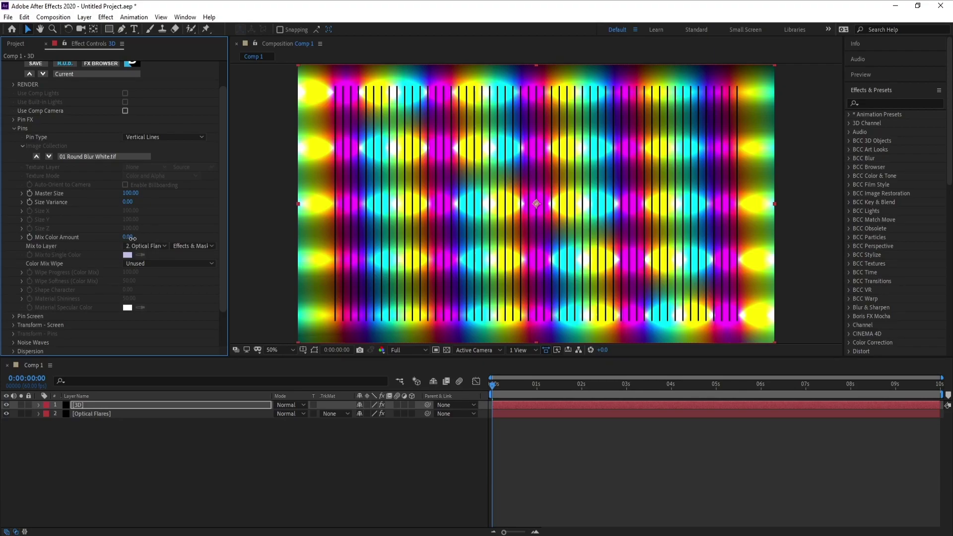
pyautogui.moveTo(132, 239); pyautogui.dragTo(247, 239)
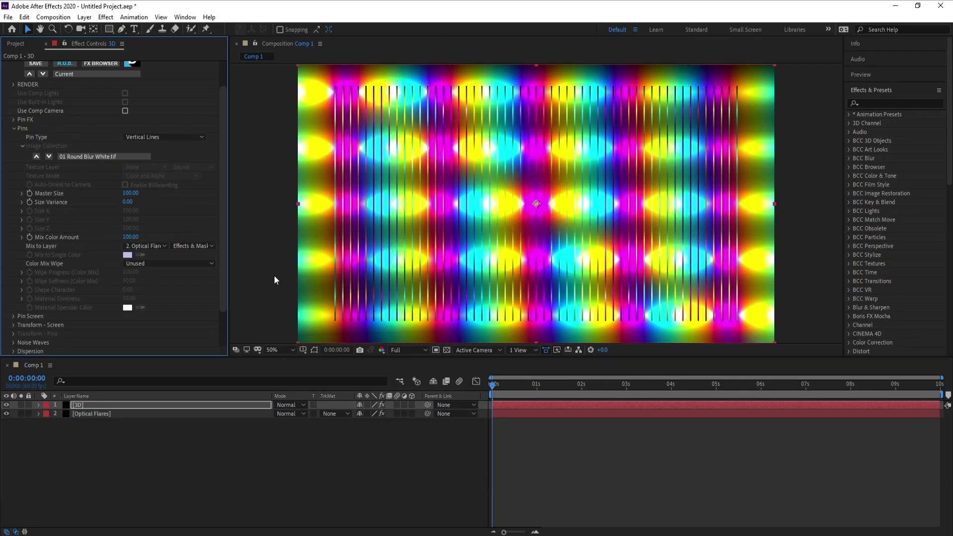
pyautogui.click(5, 413)
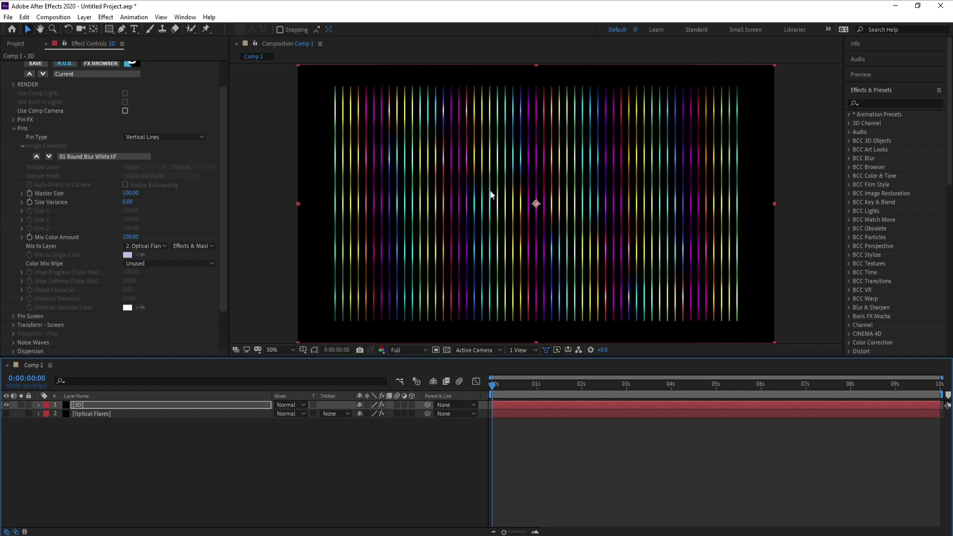
# - Raise the Pin Art Transform - Screen Global Scale to 117, then expand Noise Waves
pyautogui.click(14, 129)
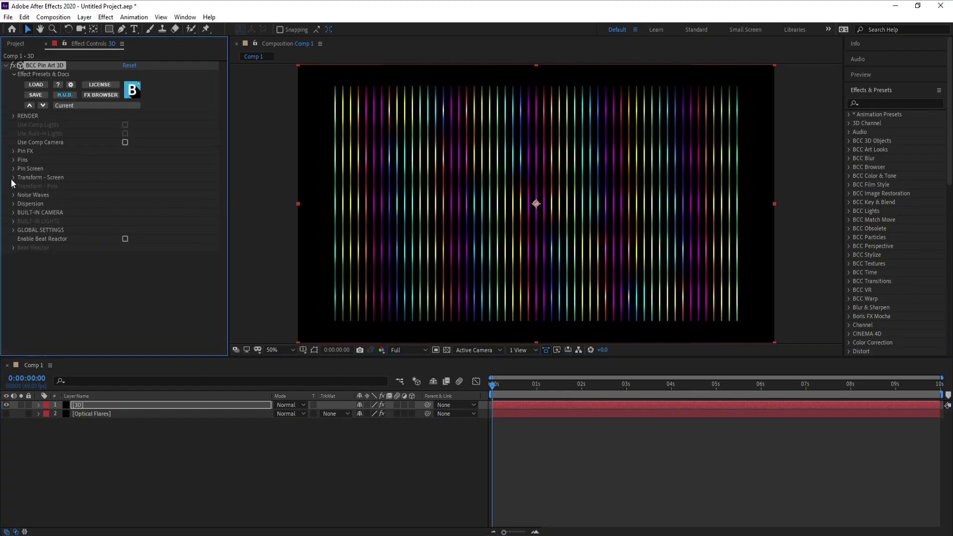
pyautogui.click(12, 177)
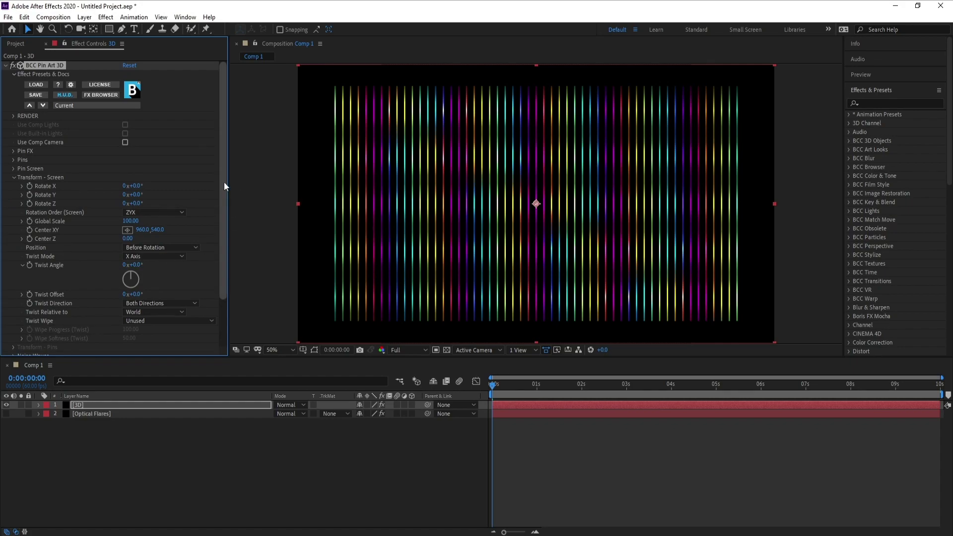
pyautogui.scroll(-1, 224, 187)
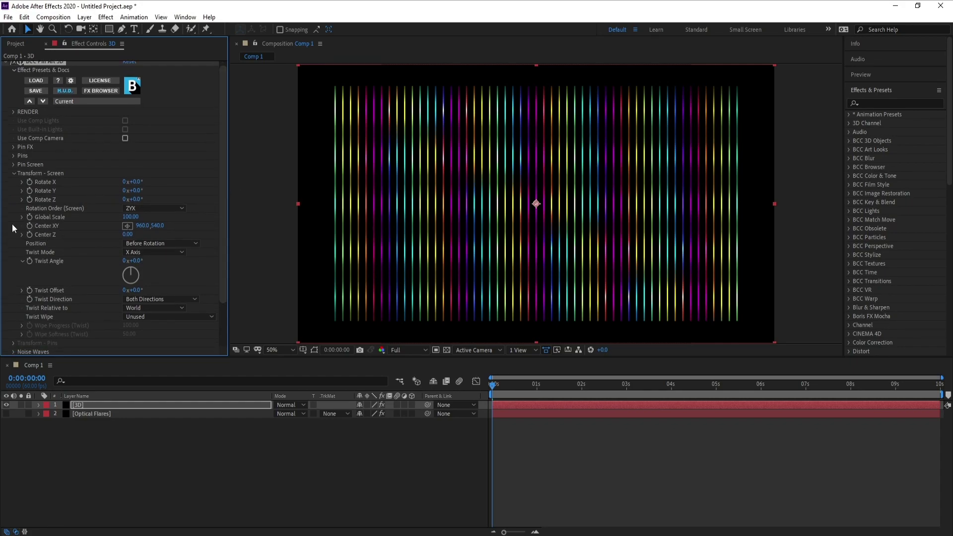
pyautogui.moveTo(129, 217); pyautogui.dragTo(139, 216)
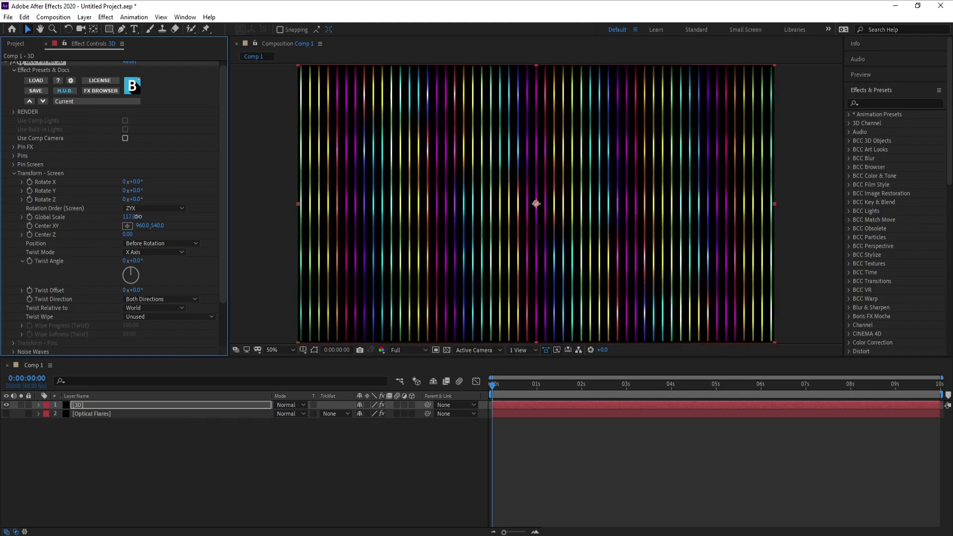
pyautogui.click(14, 174)
pyautogui.click(15, 192)
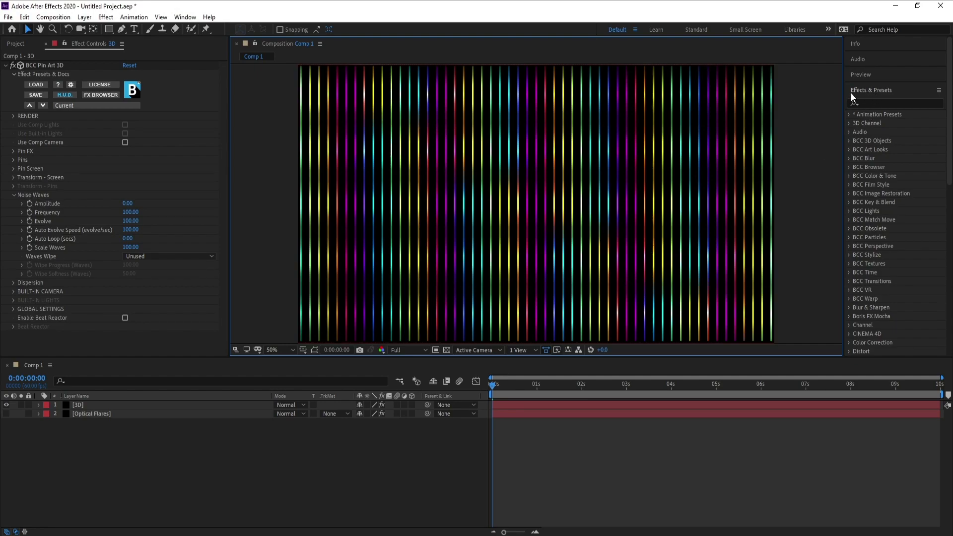
# - Apply Scatter to the 3D layer with Vertical grain and Scatter Amount 1000
pyautogui.click(873, 103)
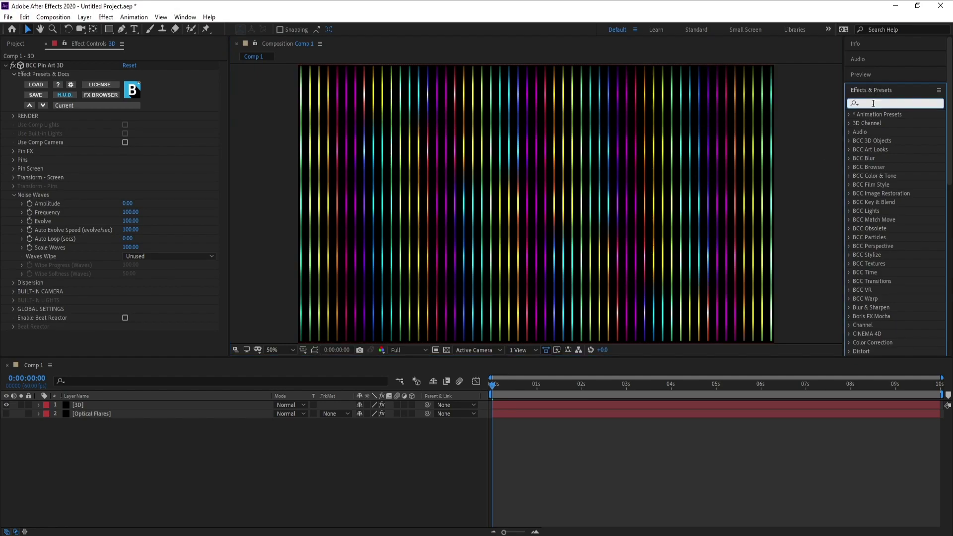
pyautogui.write('sc')
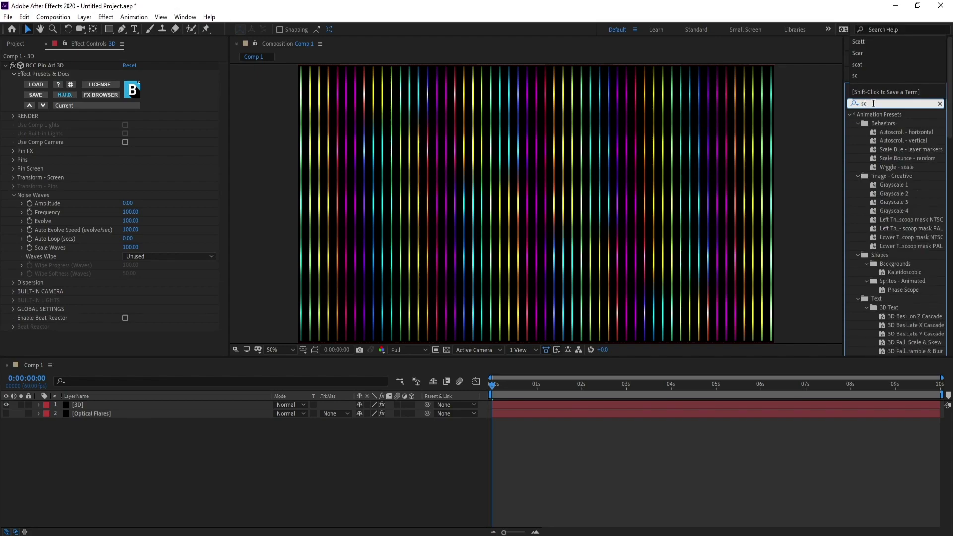
pyautogui.write('a')
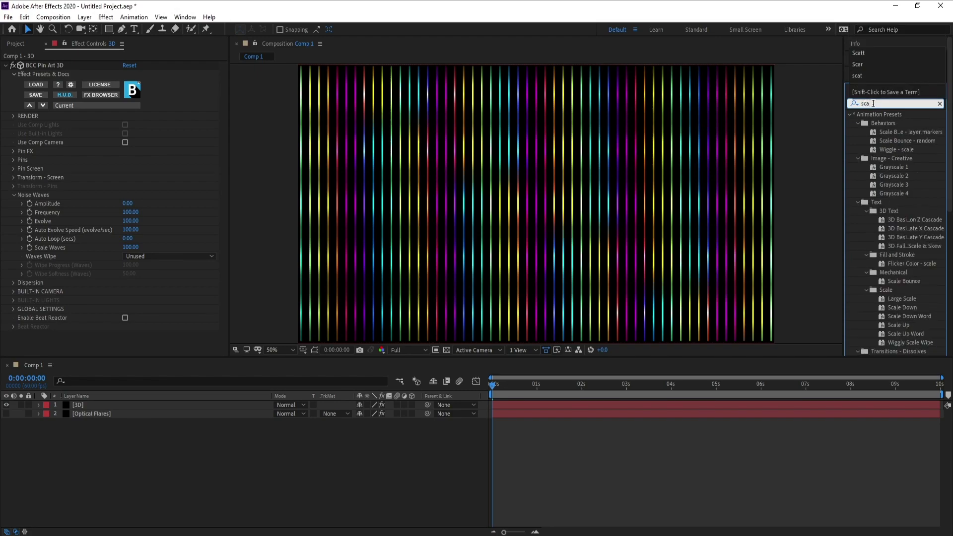
pyautogui.write('t')
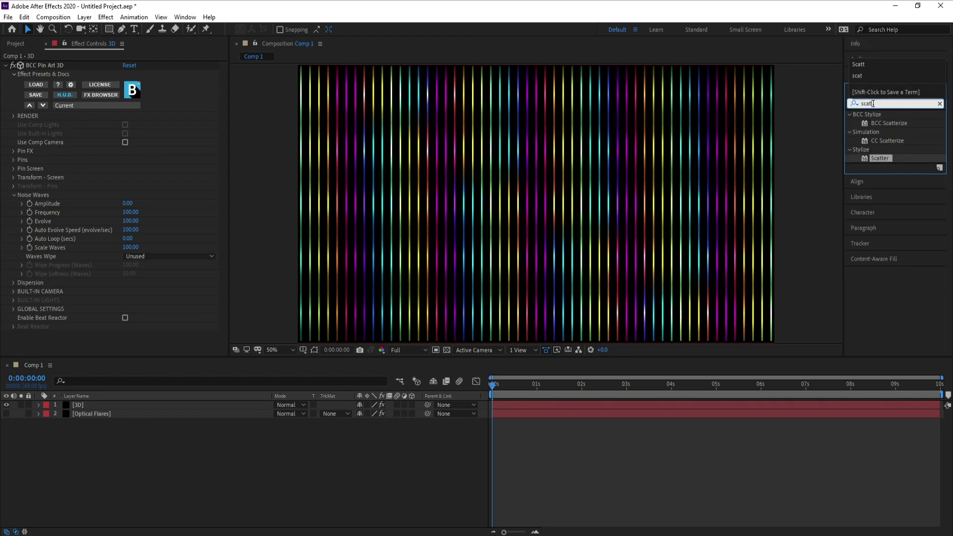
pyautogui.moveTo(882, 159); pyautogui.dragTo(139, 407)
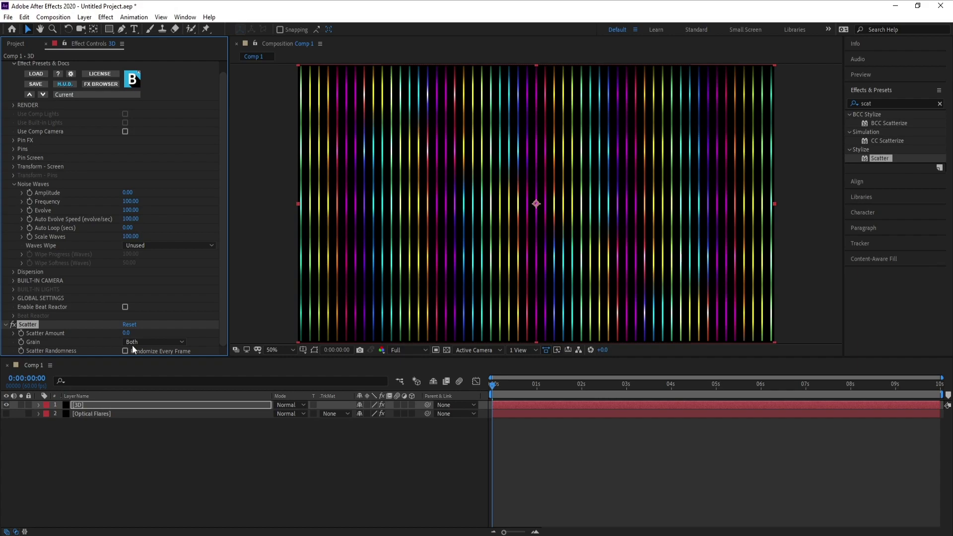
pyautogui.click(157, 342)
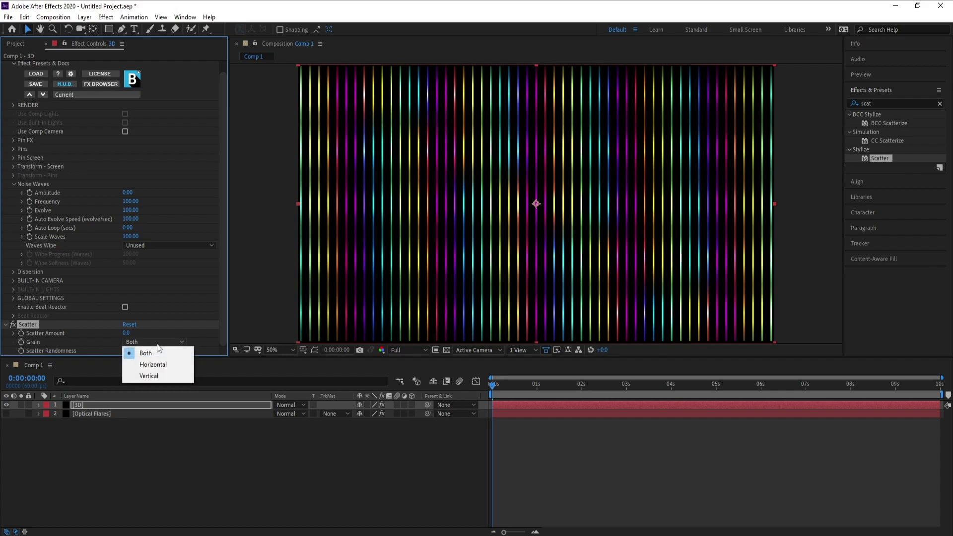
pyautogui.click(158, 379)
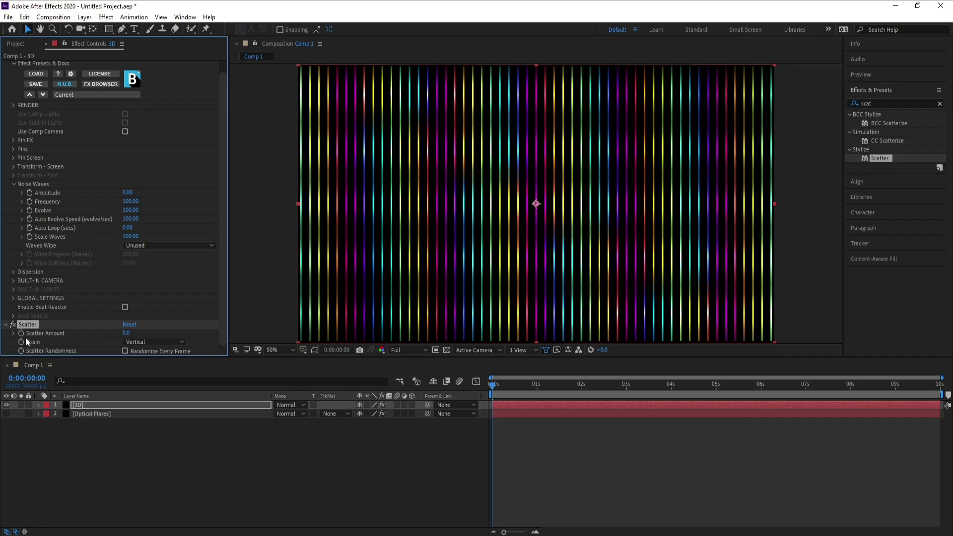
pyautogui.click(127, 333)
pyautogui.write('10000')
pyautogui.press('Return')
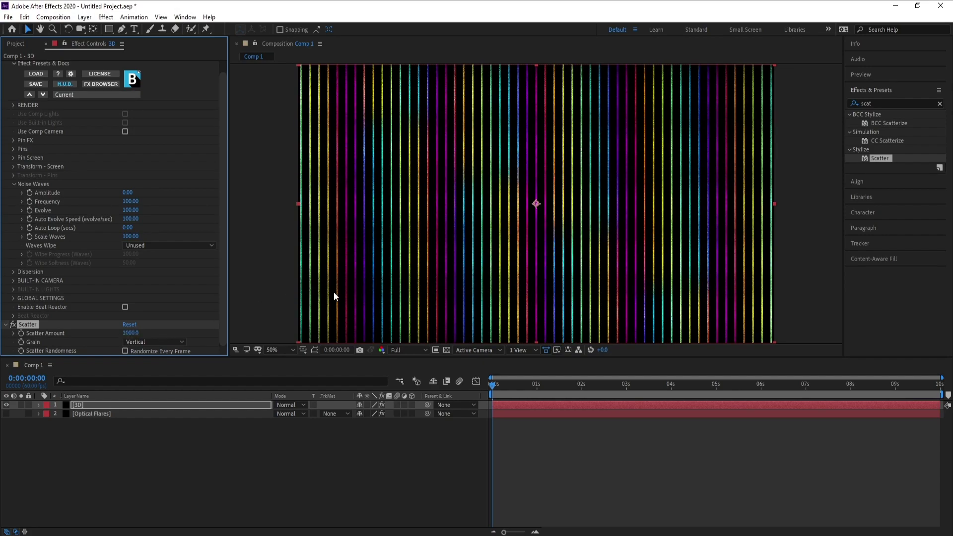
# - Zoom in and toggle Scatter off and on to compare the grain, then check a later frame
pyautogui.press('.')
pyautogui.press('.')
pyautogui.press('.')
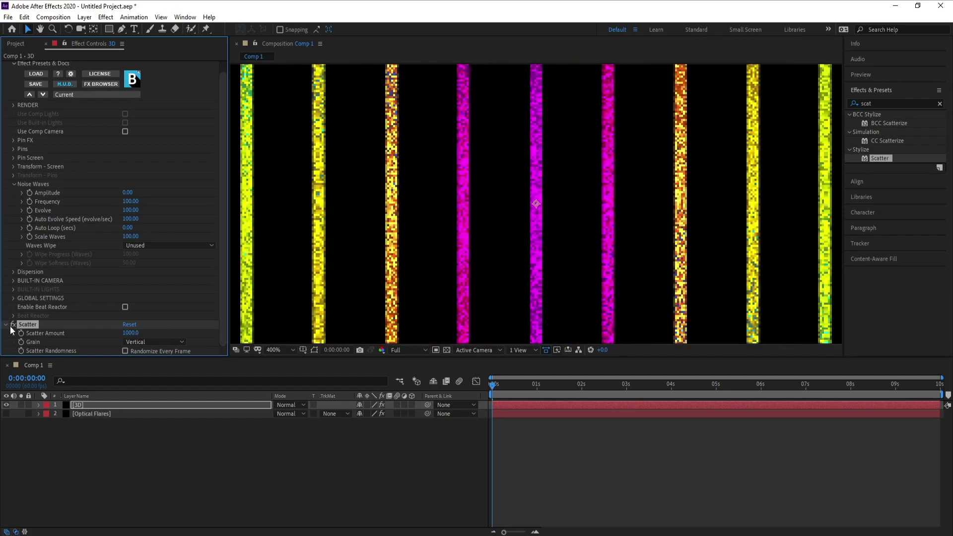
pyautogui.click(13, 325)
pyautogui.click(13, 325)
pyautogui.click(13, 325)
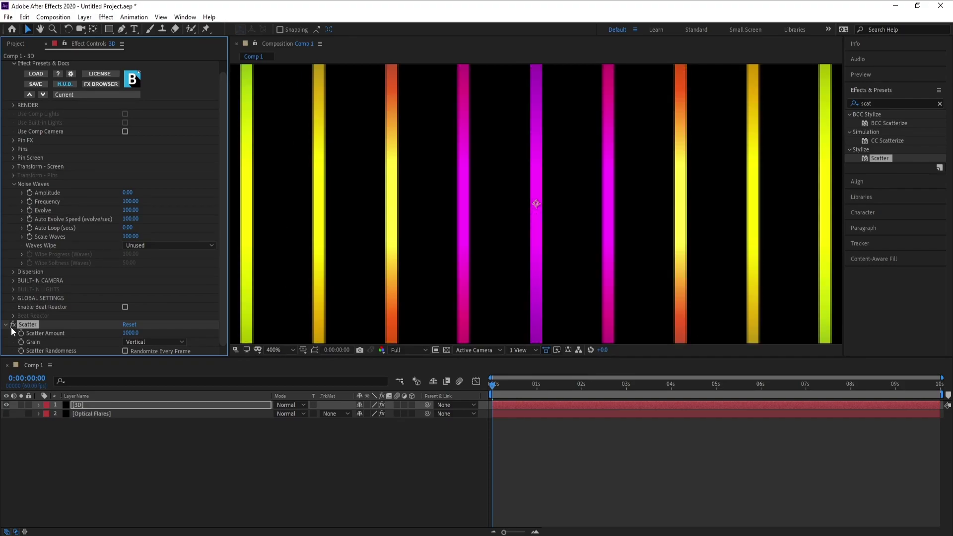
pyautogui.click(13, 325)
pyautogui.press(',')
pyautogui.press(',')
pyautogui.press(',')
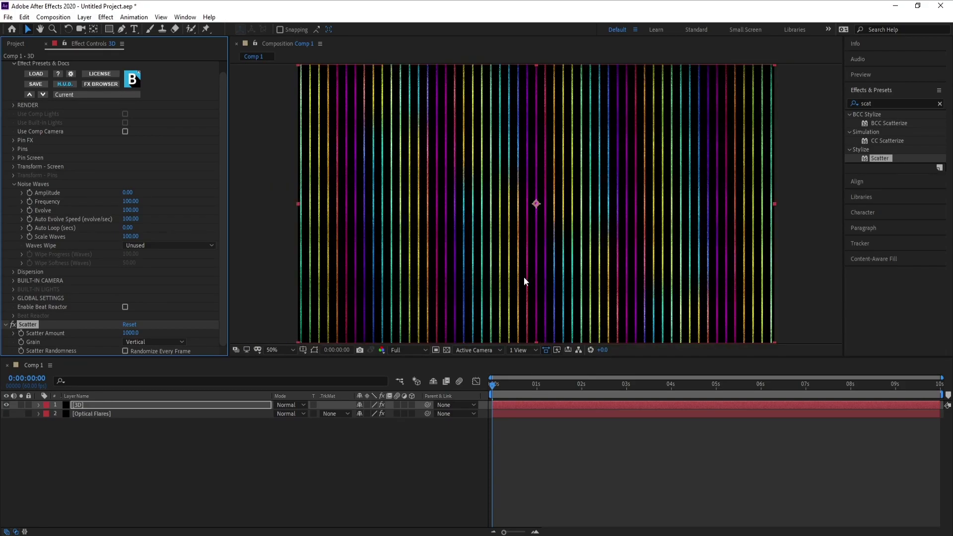
pyautogui.moveTo(496, 386); pyautogui.dragTo(528, 393)
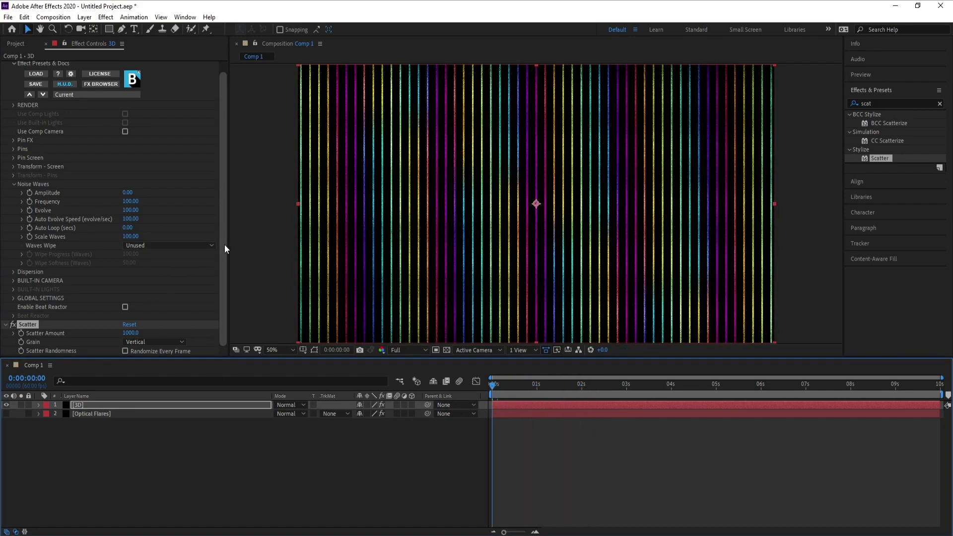
# - Set Pin Art Noise Waves Amplitude 700, Evolve 0 and Auto Evolve Speed 10
pyautogui.press('Home')
pyautogui.moveTo(225, 244); pyautogui.dragTo(223, 237)
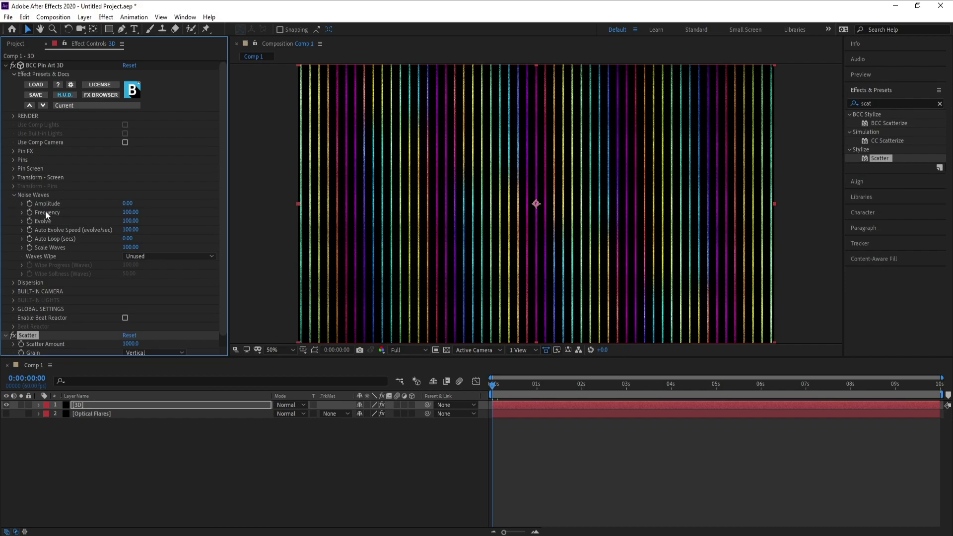
pyautogui.click(127, 204)
pyautogui.write('7')
pyautogui.press('Return')
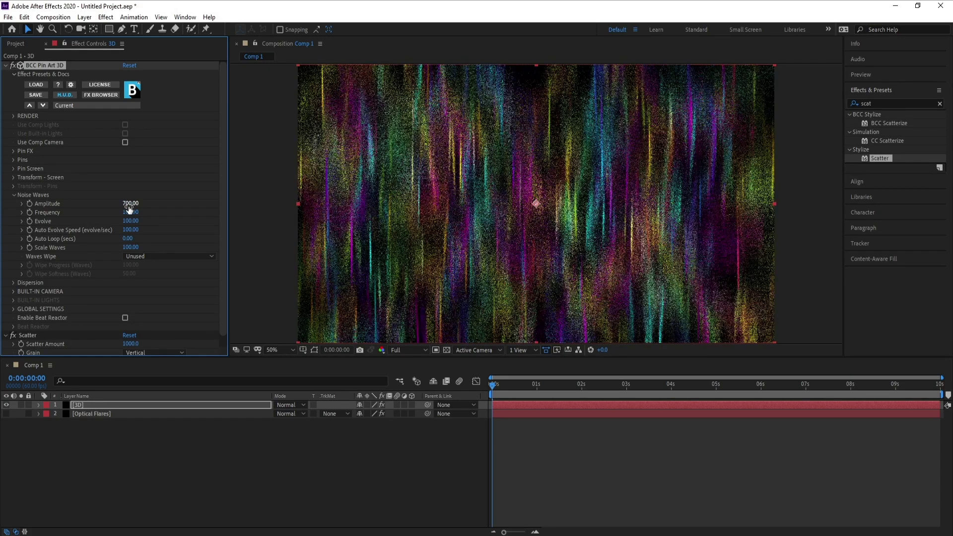
pyautogui.click(129, 222)
pyautogui.write('0')
pyautogui.press('Return')
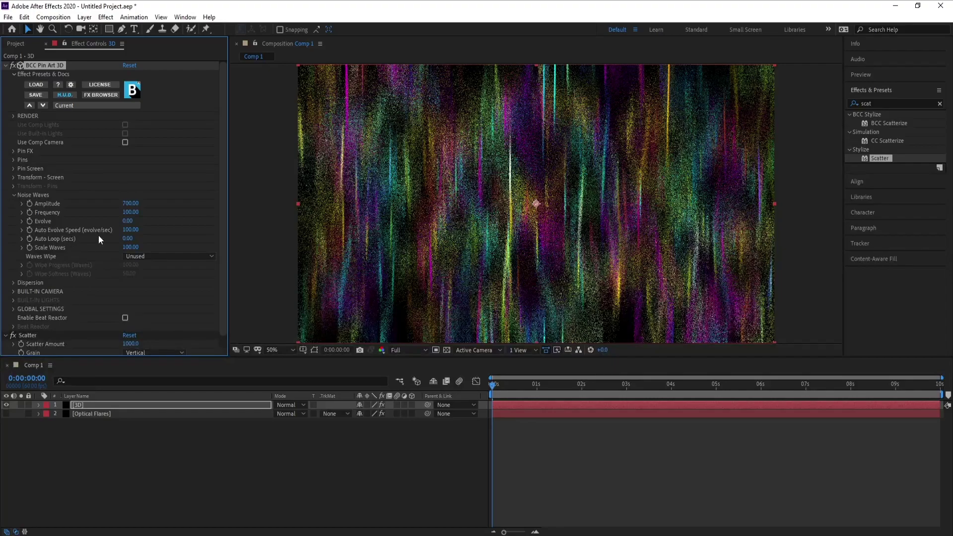
pyautogui.click(129, 230)
pyautogui.write('10')
pyautogui.press('Return')
# - Show the Preview controls and drop the viewer resolution to Quarter, then Half
pyautogui.click(868, 74)
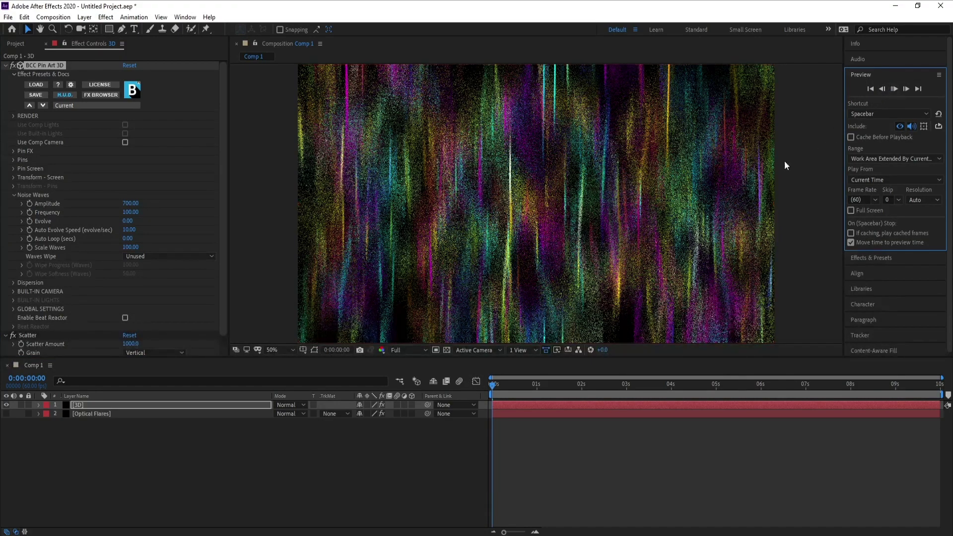
pyautogui.click(400, 350)
pyautogui.click(412, 409)
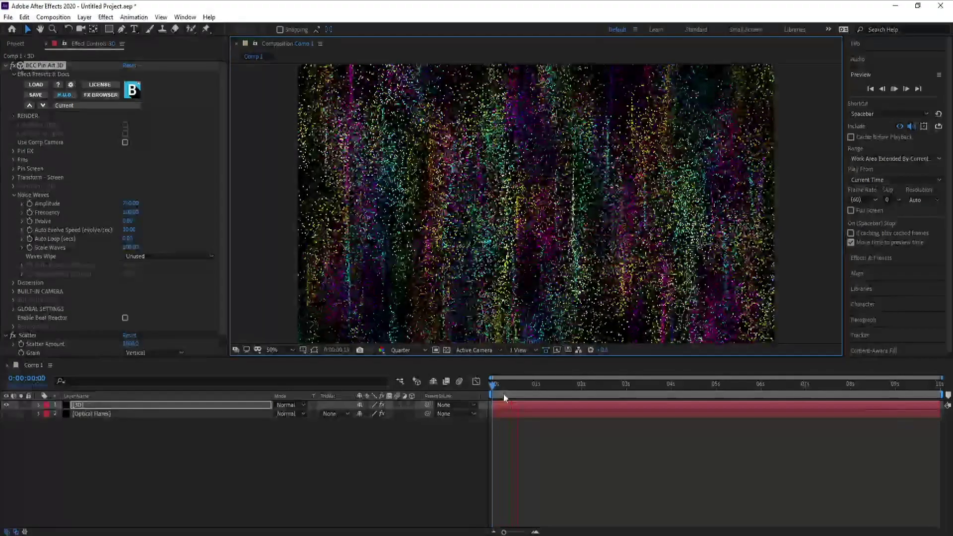
pyautogui.press('space')
pyautogui.click(409, 350)
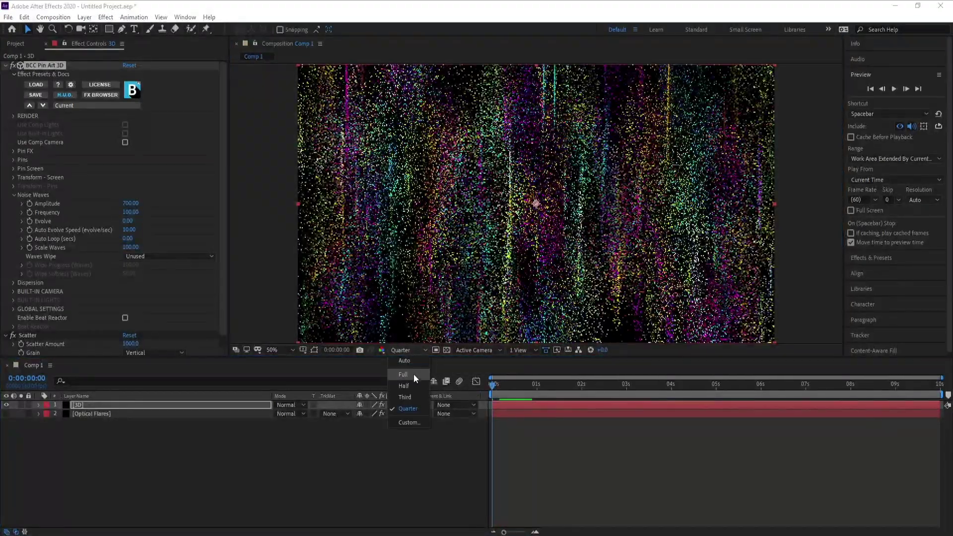
pyautogui.click(413, 385)
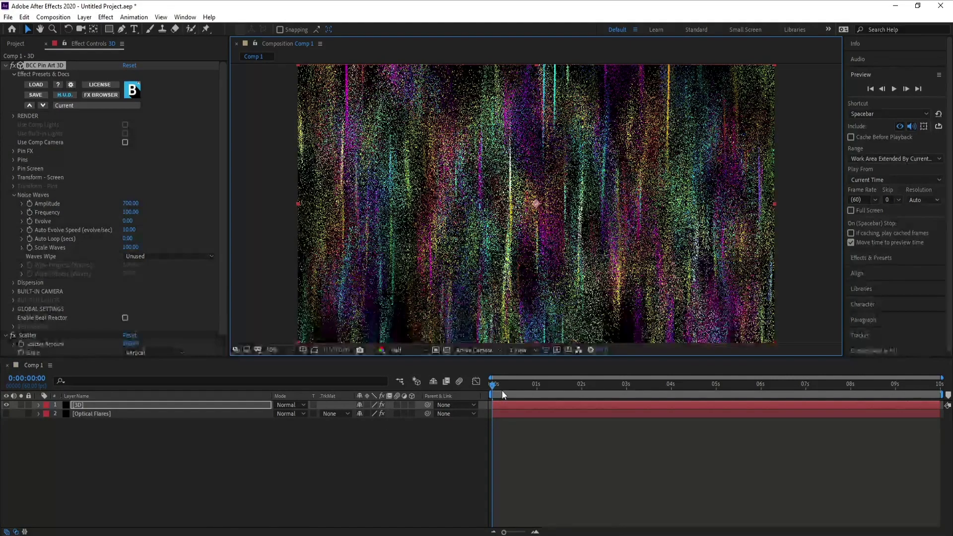
# - Play the waving streaks, stop at 0:00:01:17, and restore Full resolution
pyautogui.click(895, 89)
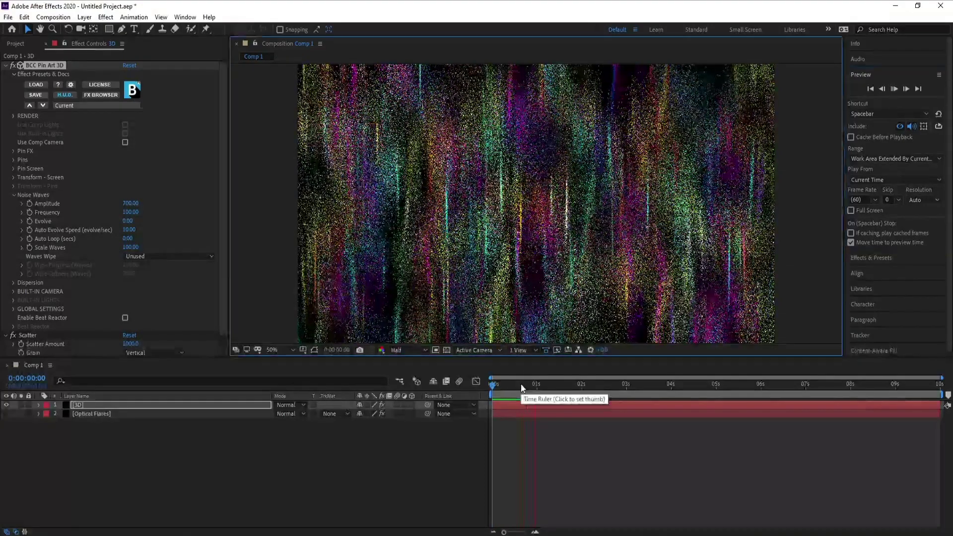
pyautogui.click(452, 401)
pyautogui.press('space')
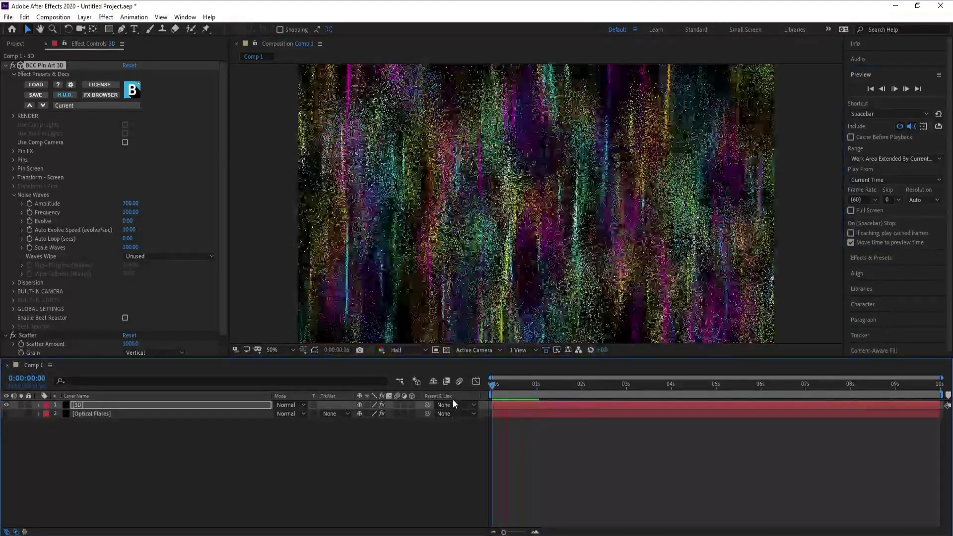
pyautogui.press('space')
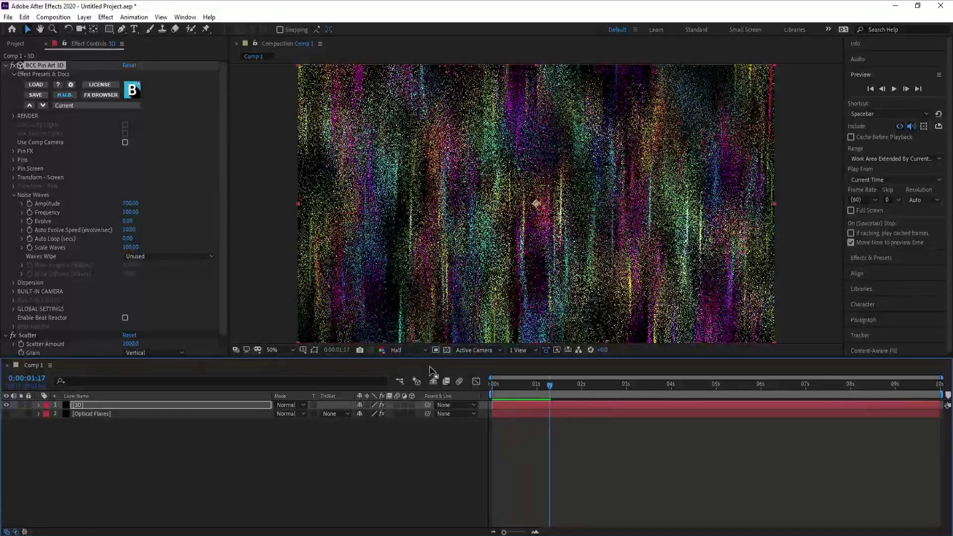
pyautogui.click(415, 350)
pyautogui.click(413, 374)
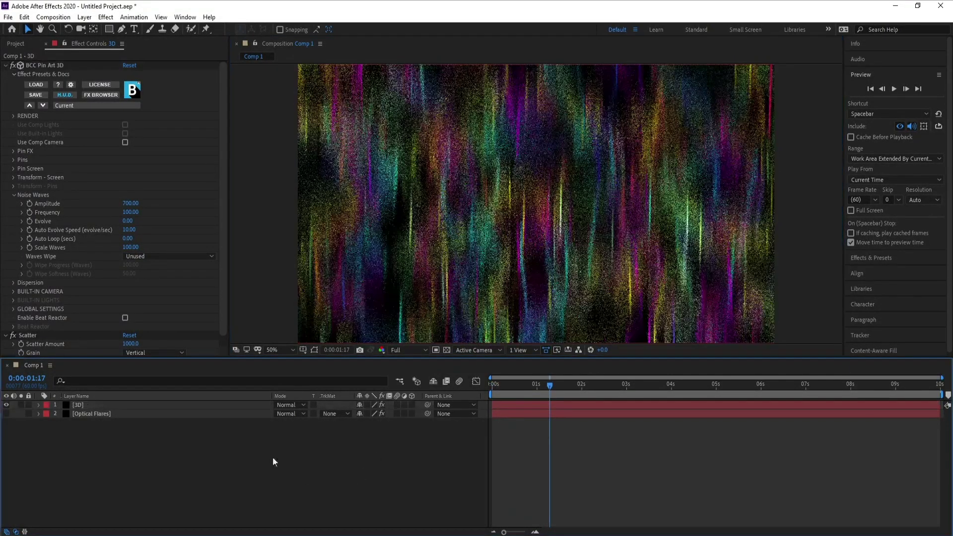
pyautogui.scroll(-1, 221, 243)
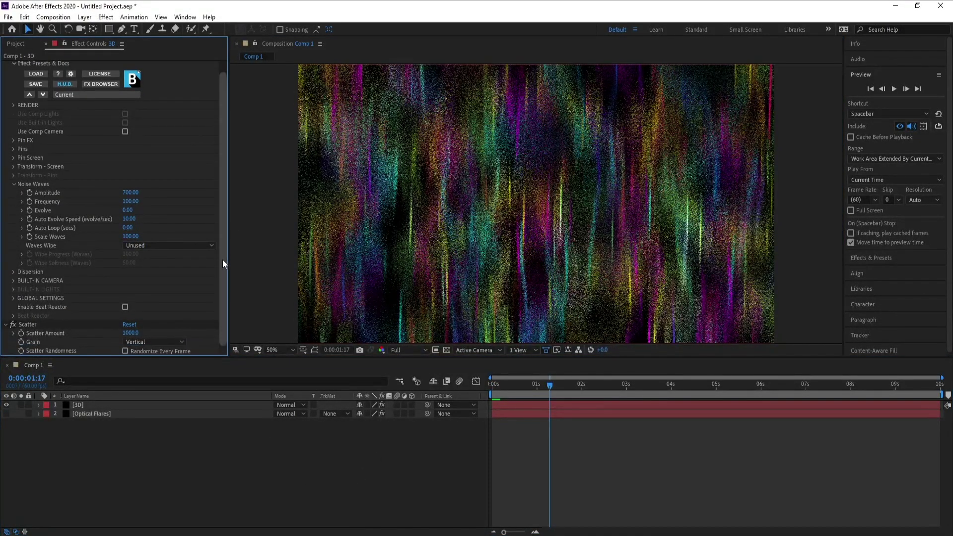
pyautogui.scroll(1, 222, 260)
# - Add Adjustment Layer 1 above the streaks via Layer > New > Adjustment Layer
pyautogui.click(88, 20)
pyautogui.moveTo(94, 29)
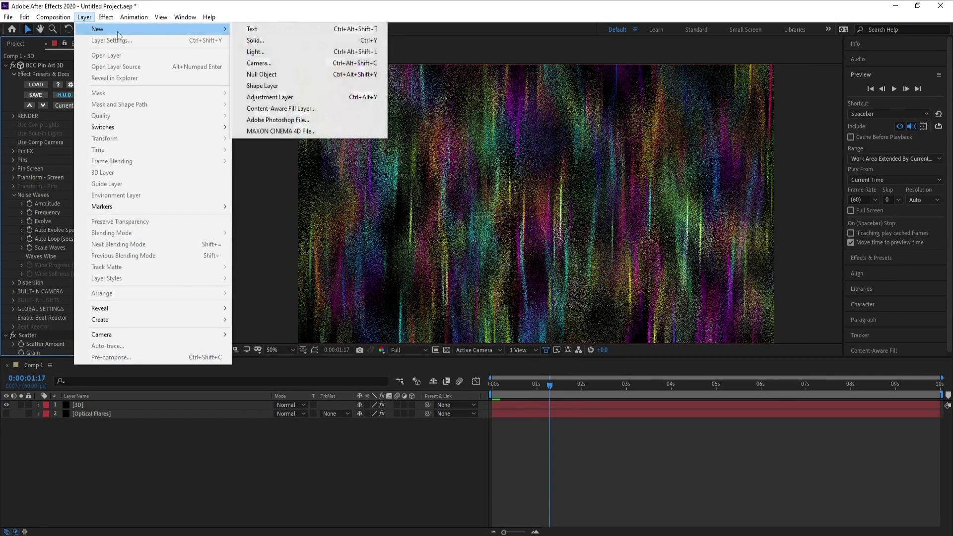
pyautogui.click(291, 95)
pyautogui.click(110, 405)
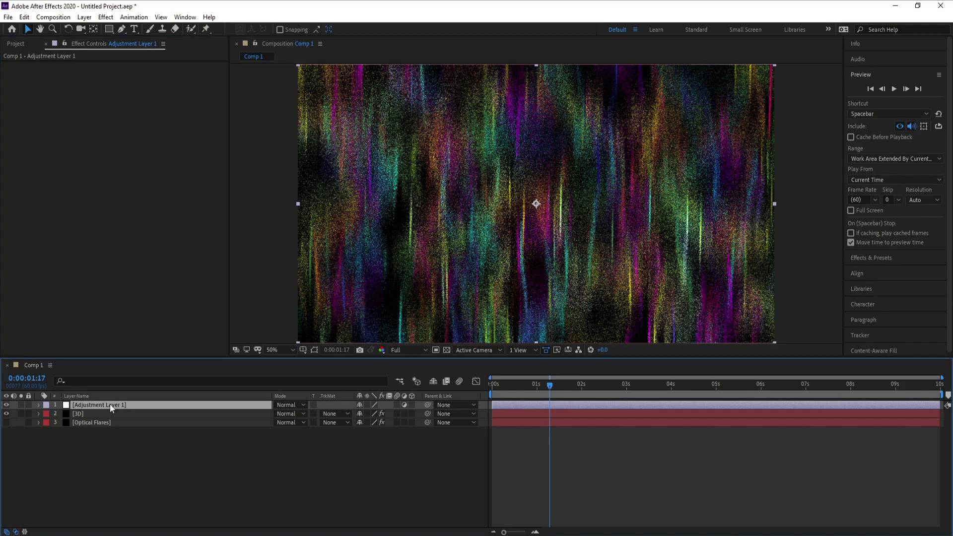
# - Apply Stylize > Glow to Adjustment Layer 1
pyautogui.click(110, 20)
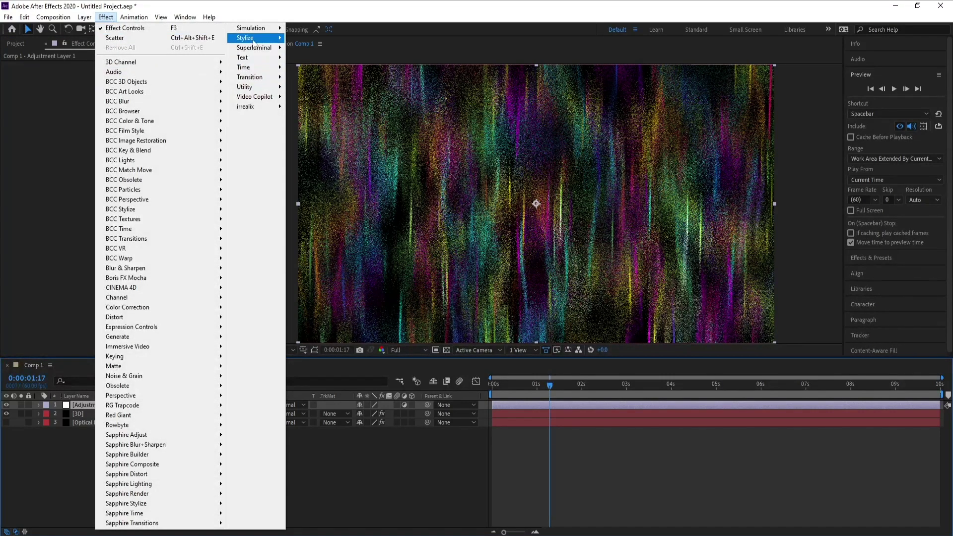
pyautogui.moveTo(254, 40)
pyautogui.click(318, 221)
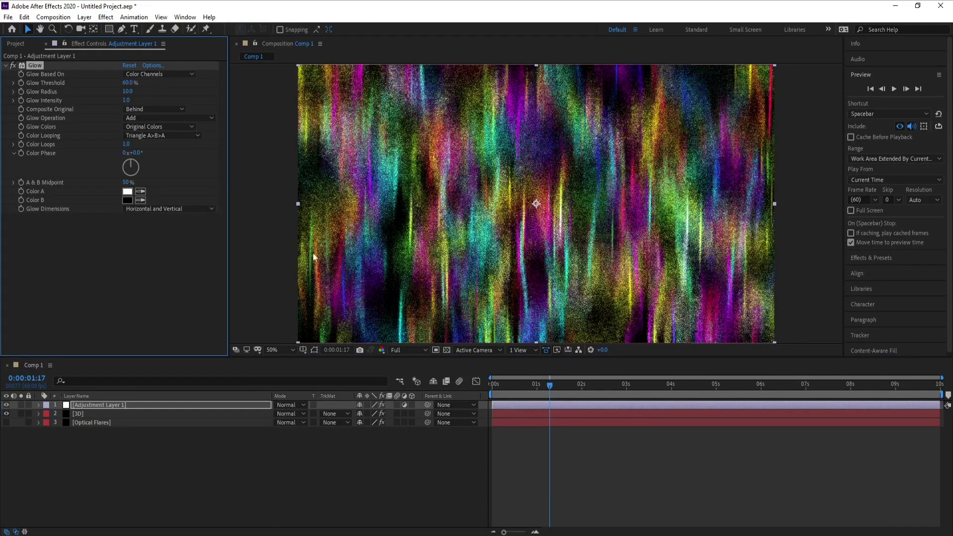
pyautogui.click(106, 17)
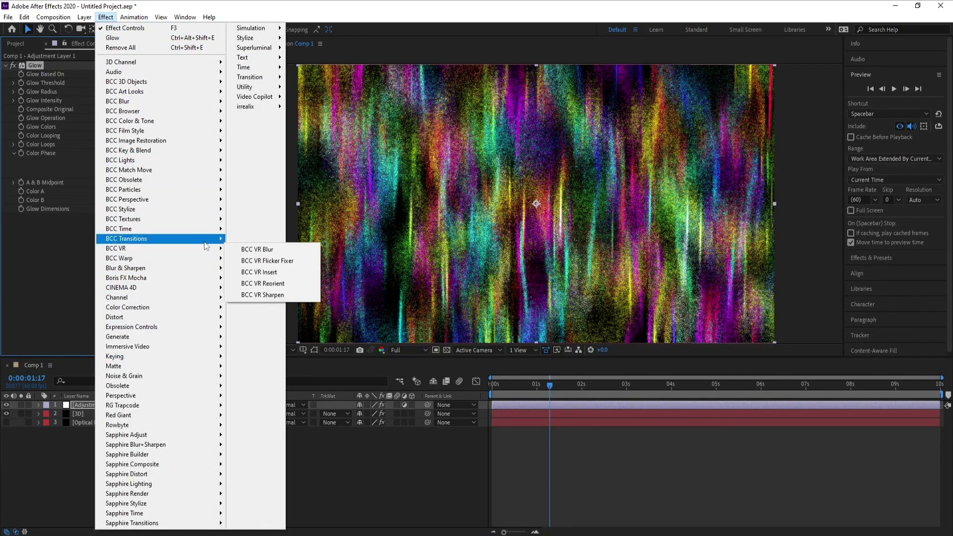
pyautogui.moveTo(201, 317)
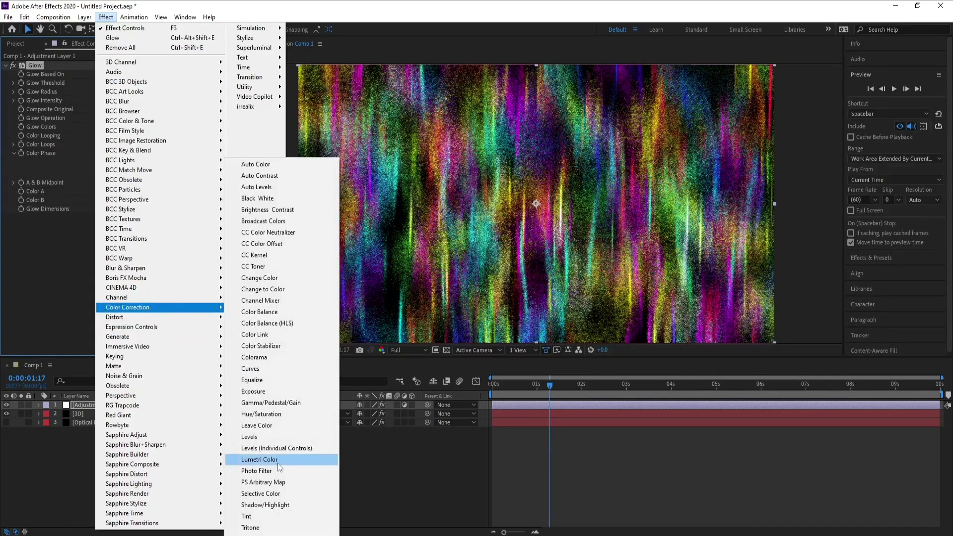
# - Apply Curves to Adjustment Layer 1, with an S-shaped RGB curve and an upward-bowed Alpha curve
pyautogui.click(261, 368)
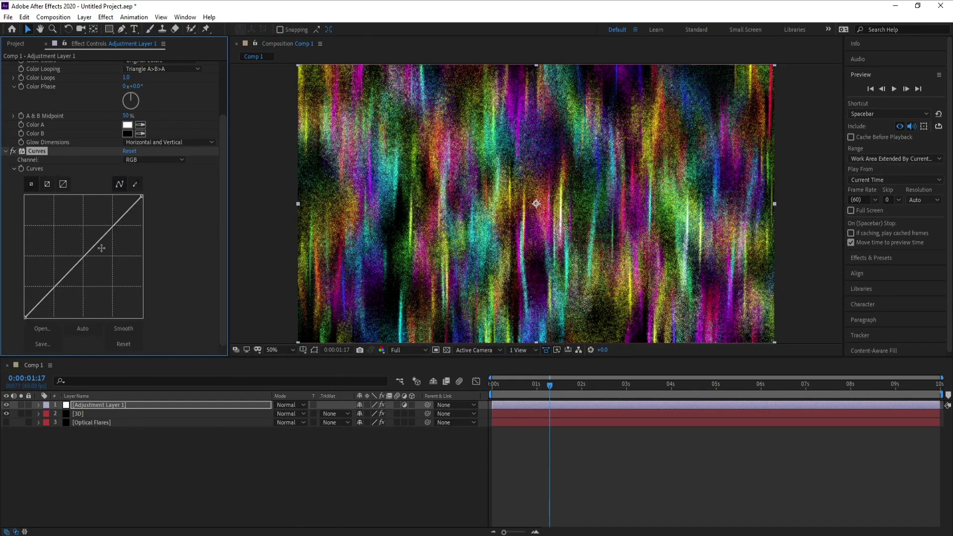
pyautogui.moveTo(101, 233); pyautogui.dragTo(73, 276)
pyautogui.click(155, 160)
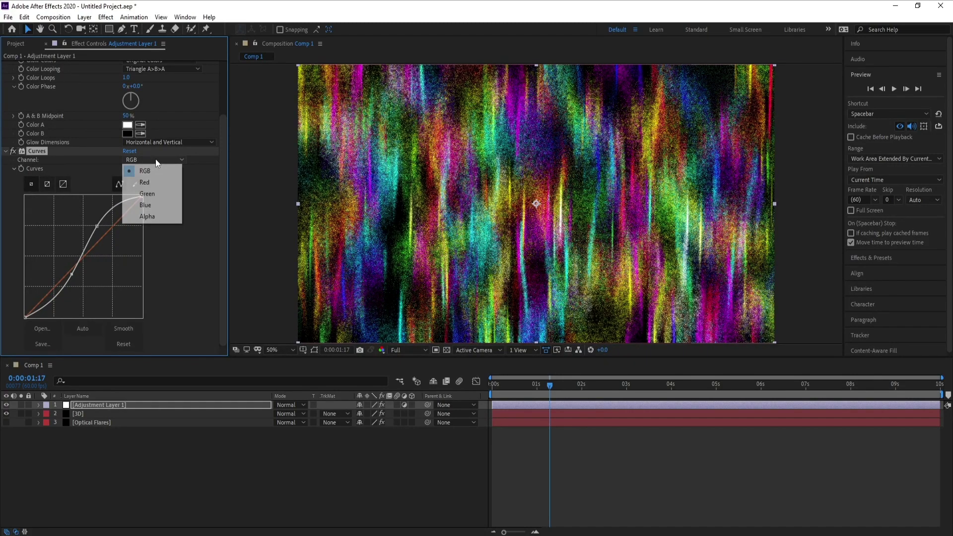
pyautogui.click(160, 212)
pyautogui.moveTo(82, 256); pyautogui.dragTo(66, 275)
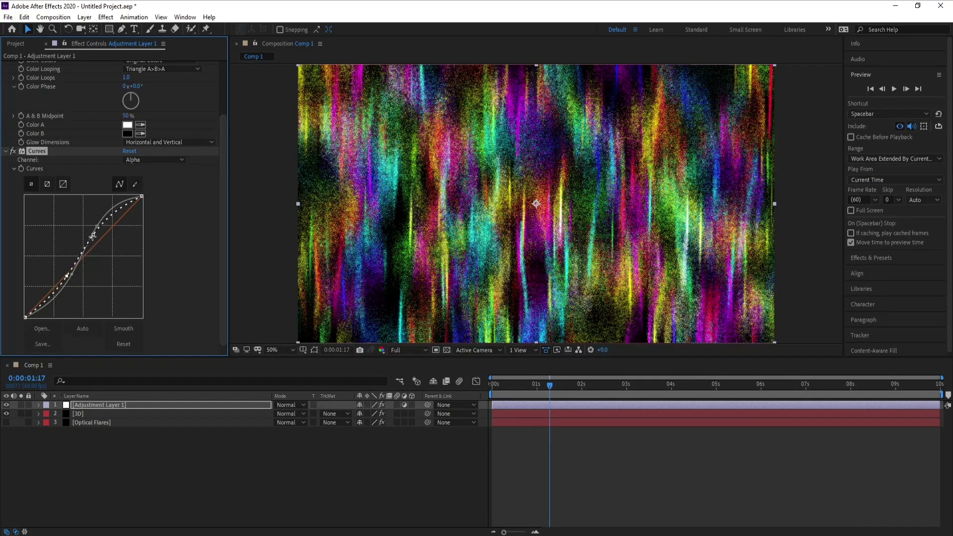
pyautogui.click(494, 392)
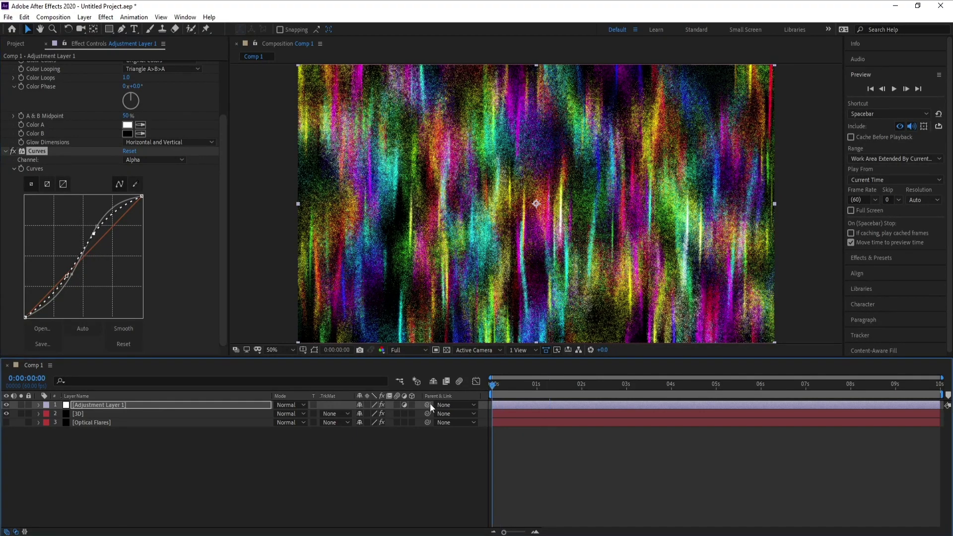
pyautogui.press('space')
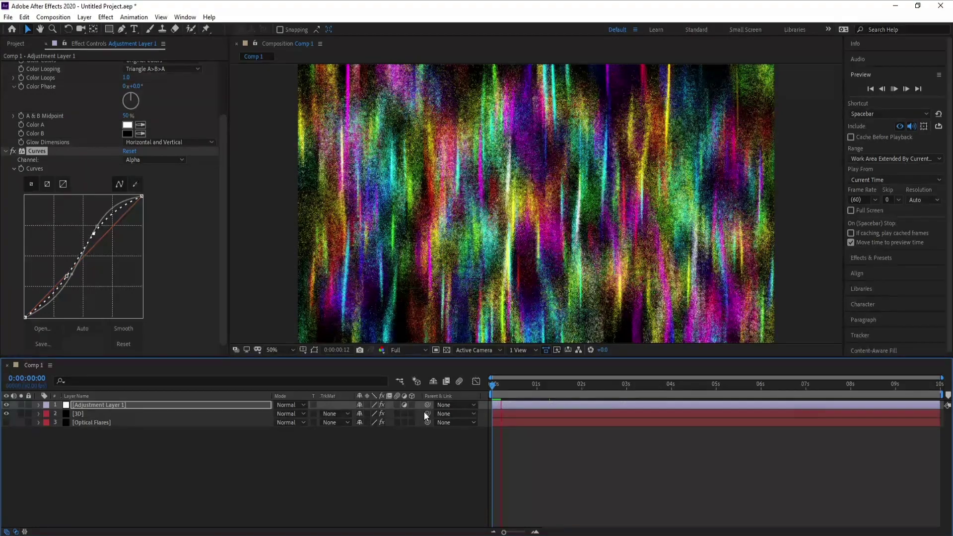